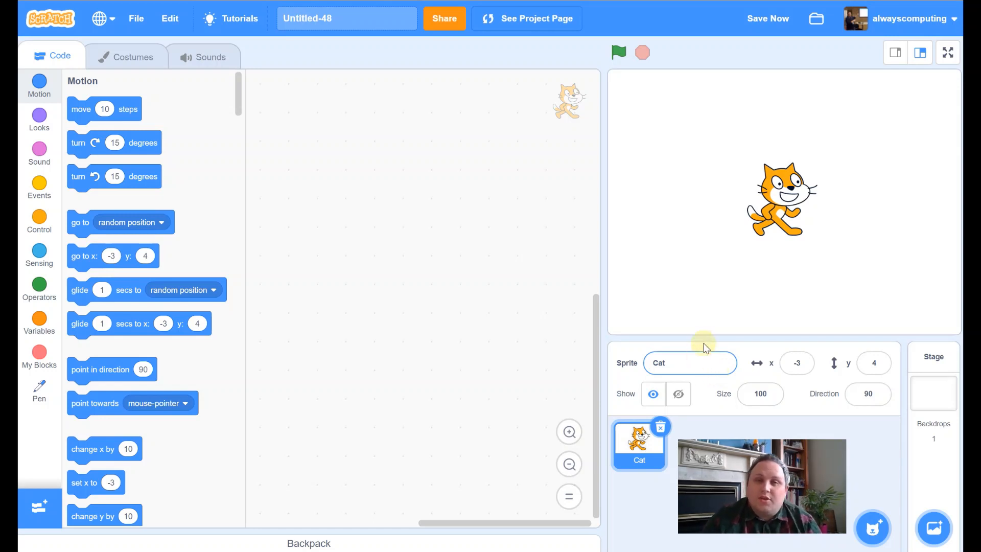
- Delete the default Cat sprite, leaving the stage empty
click(714, 258)
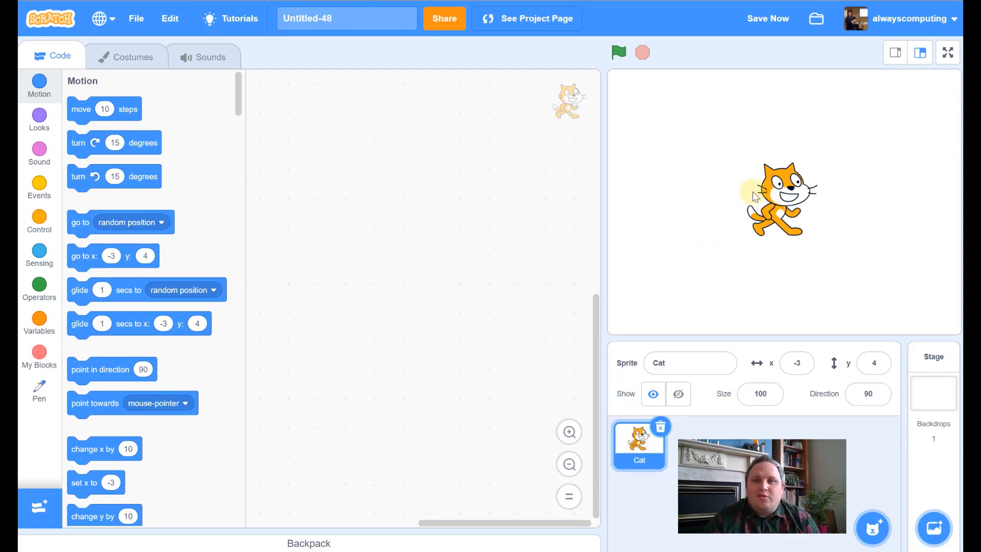
click(732, 364)
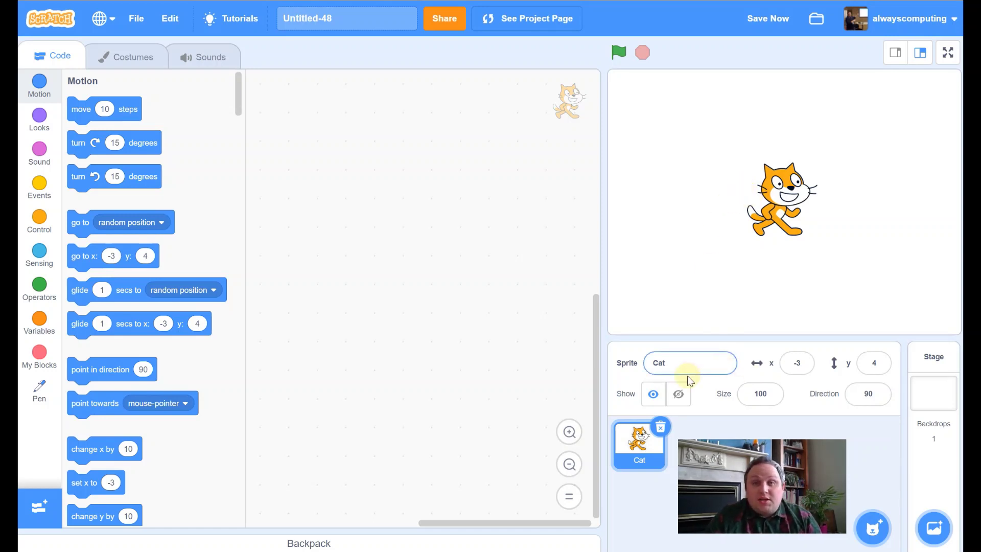
click(661, 428)
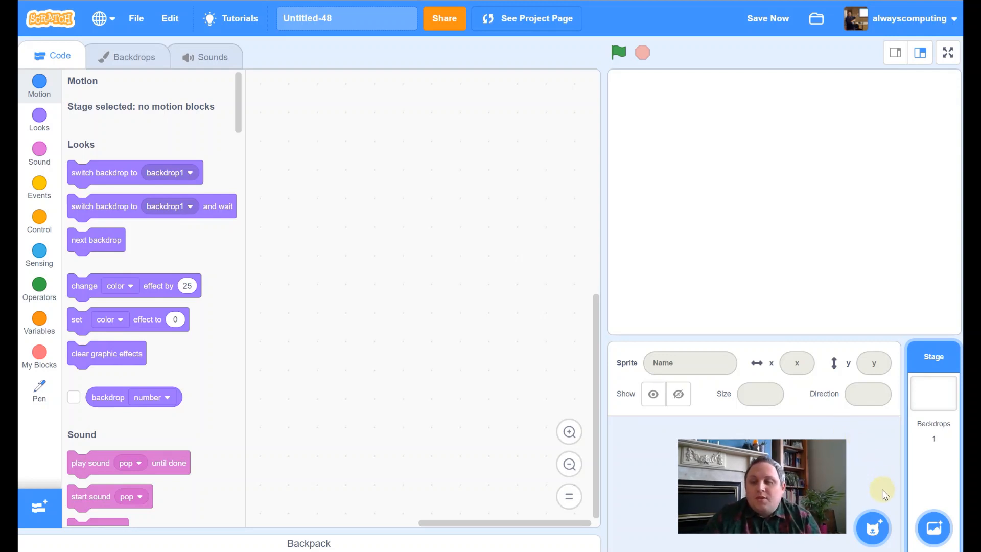
mouse_move(873, 528)
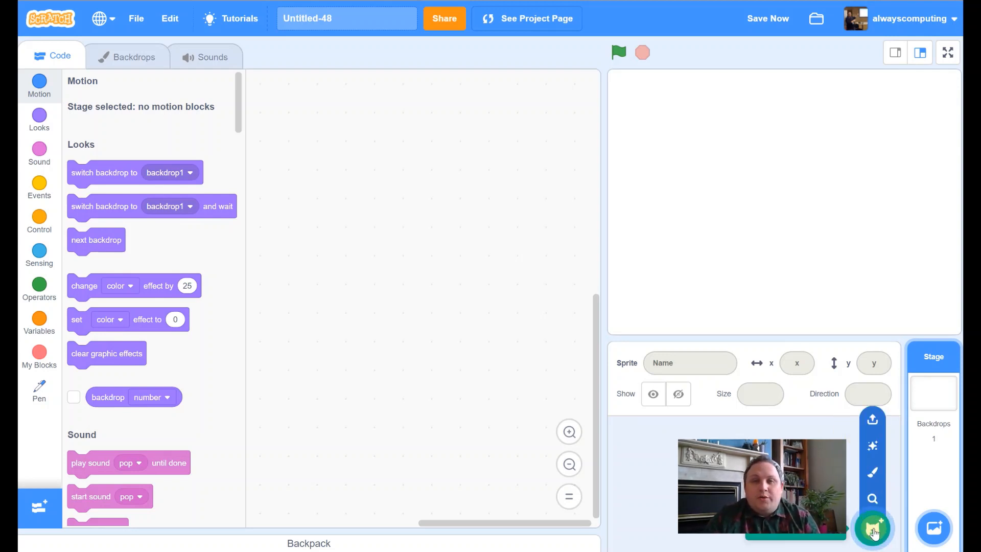
- Start a new painted sprite and set the brush size to 7
click(876, 476)
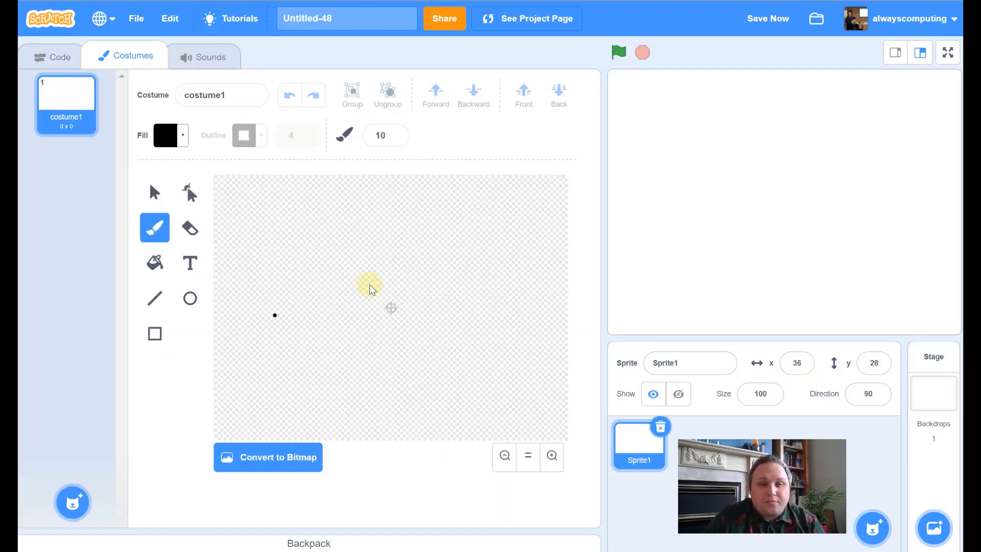
click(426, 295)
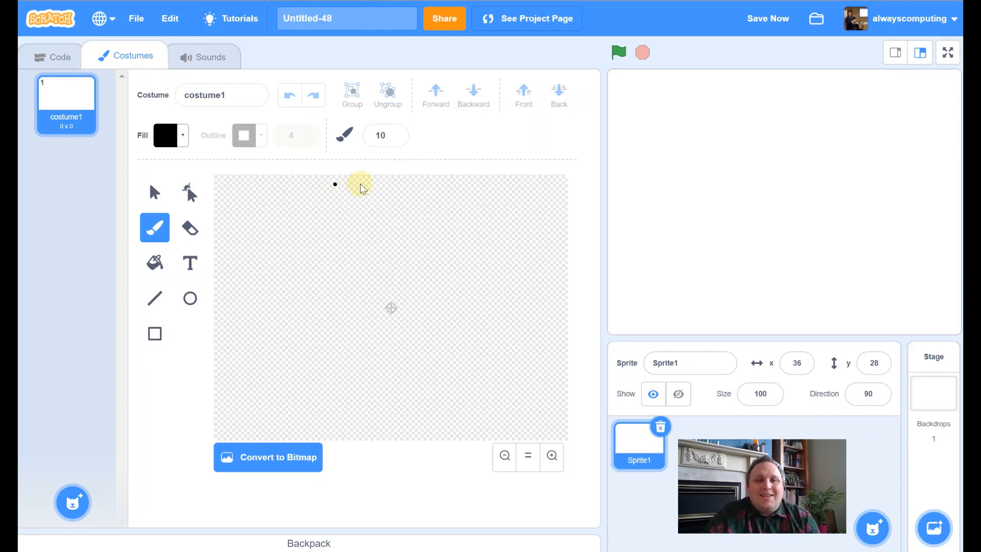
click(395, 139)
click(395, 139)
text(7)
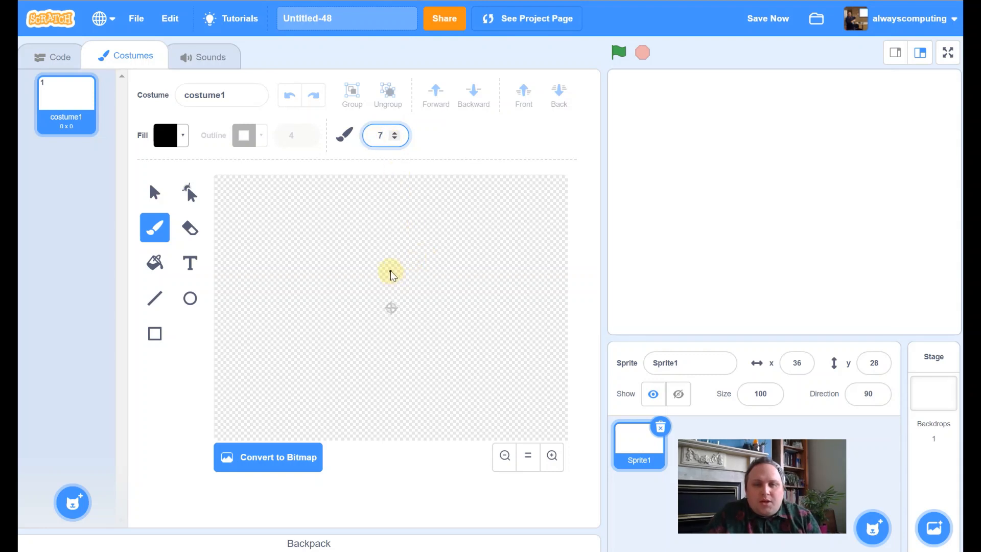
- Draw a closed freehand black splat outline on the costume canvas
mouse_move(391, 263)
mouse_down()
mouse_move(429, 336)
mouse_move(348, 336)
mouse_move(337, 296)
mouse_move(380, 295)
mouse_up()
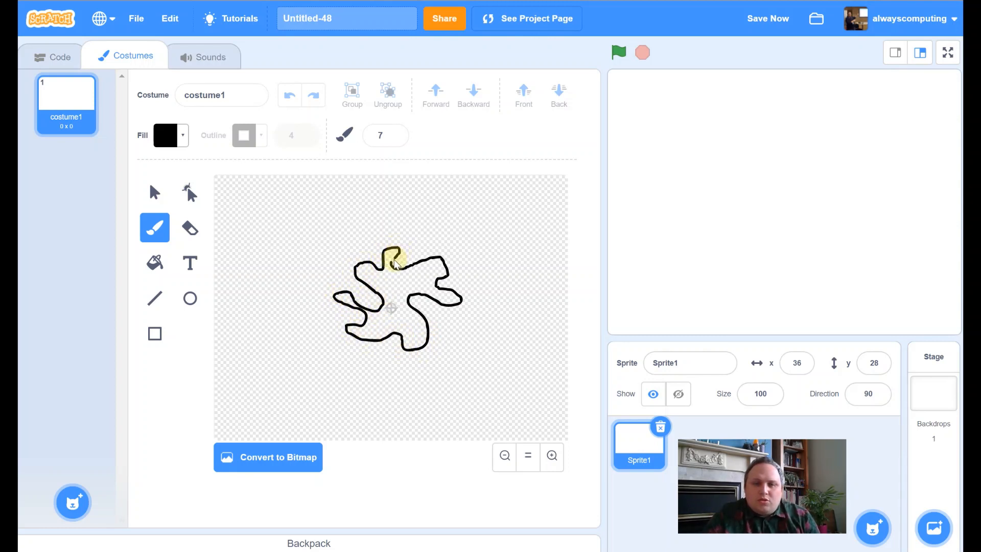
drag(380, 294, 393, 263)
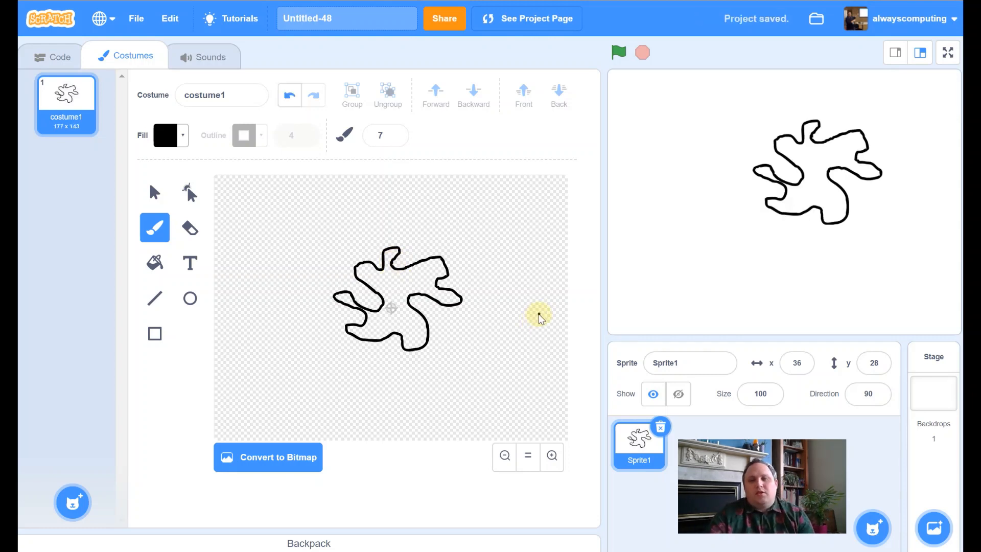
- Choose a light blue fill colour in the Fill picker
click(184, 136)
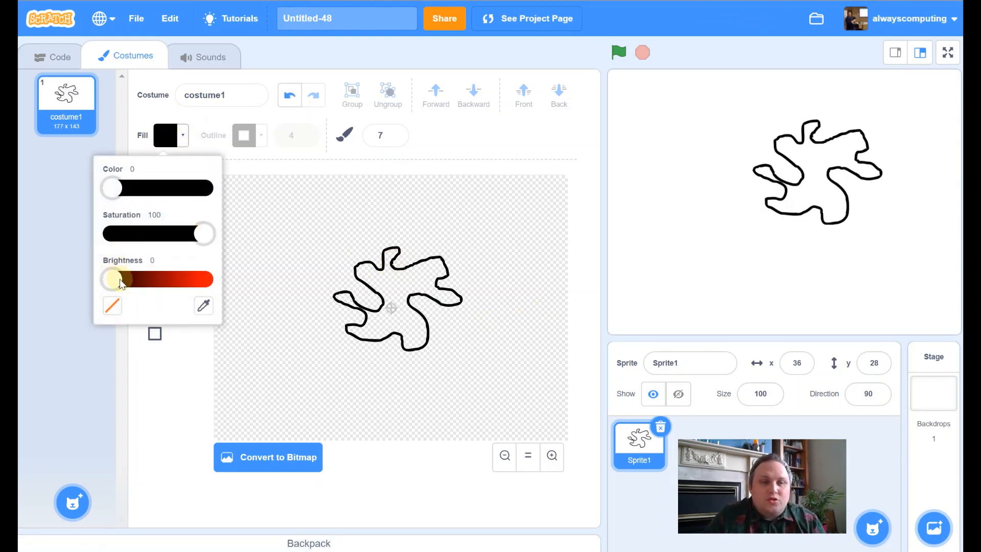
drag(113, 279, 228, 275)
drag(112, 189, 165, 189)
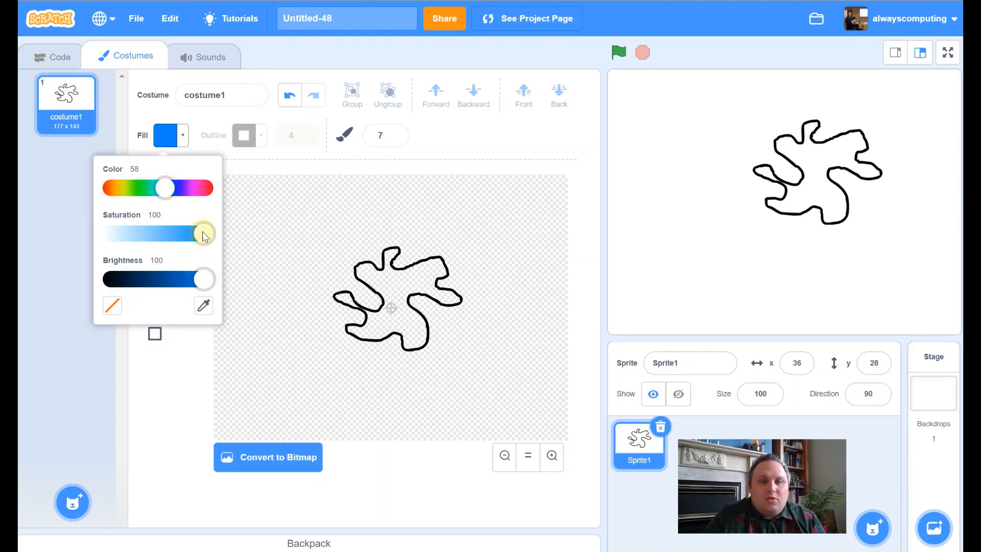
drag(204, 235, 157, 235)
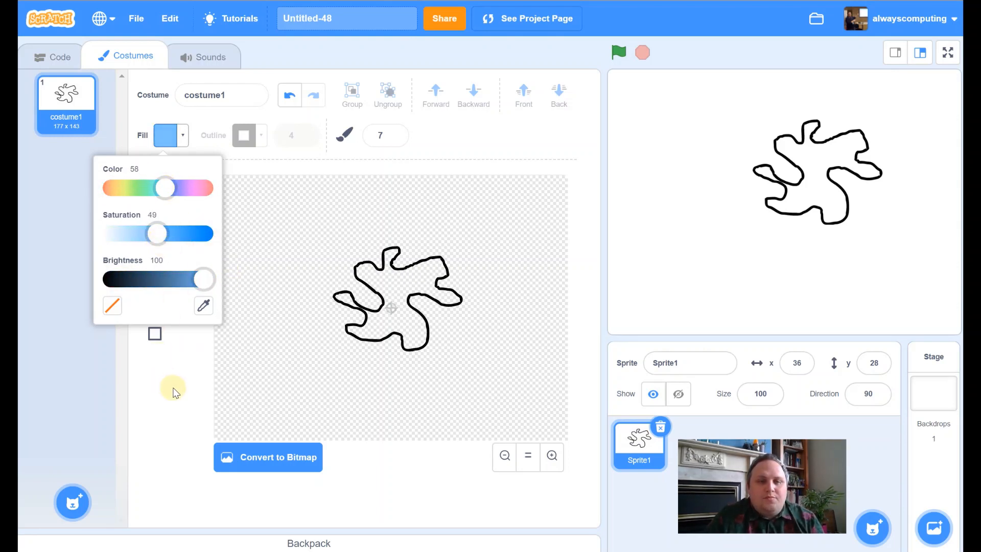
click(174, 388)
- Fill the inside of the splat outline light blue with the bucket
click(157, 263)
click(399, 276)
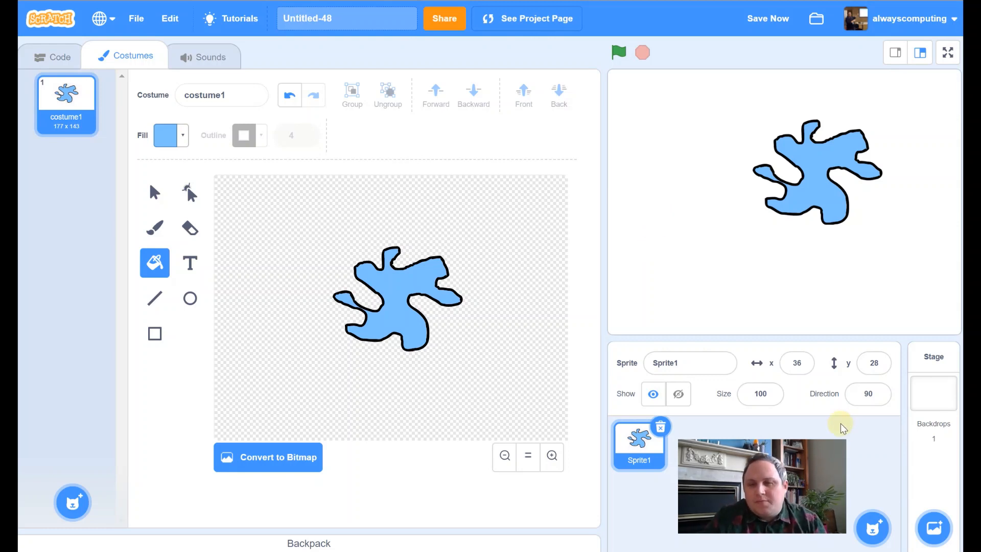
- Set the splat sprite's size to 180, then to 200
drag(801, 208, 776, 229)
double_click(756, 397)
text(180)
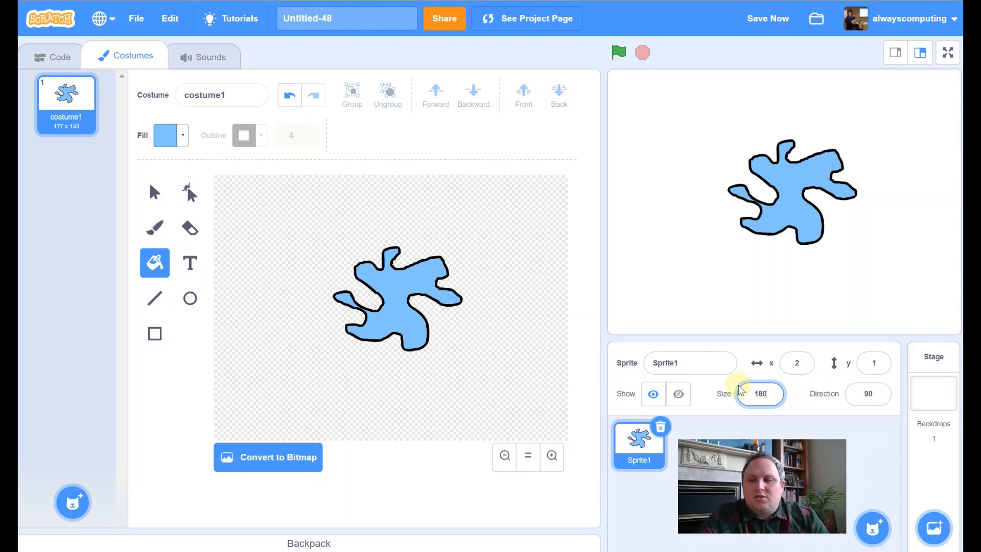
key(Return)
click(706, 380)
click(747, 394)
text(00)
key(Return)
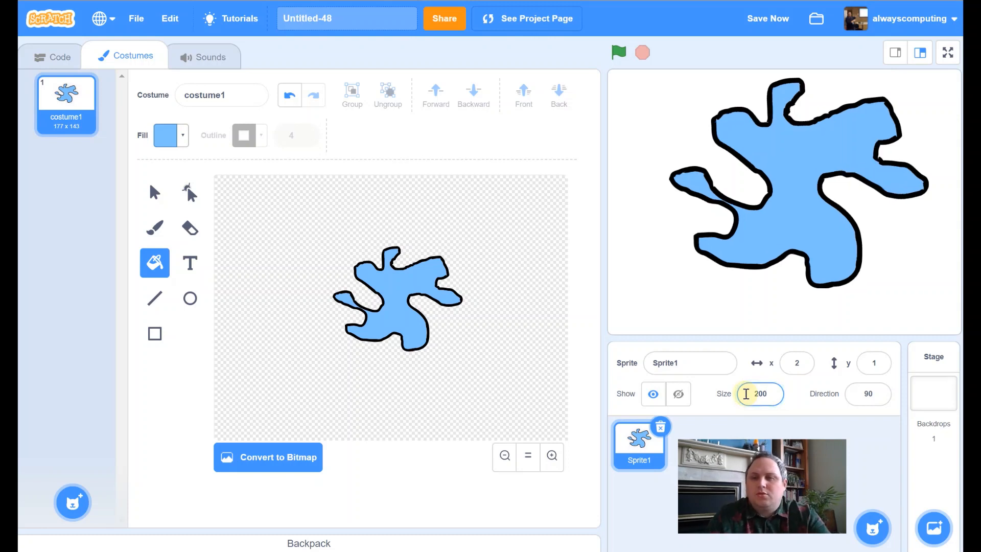
- Drag the splat near the stage centre and return to the Code view
drag(804, 191, 797, 207)
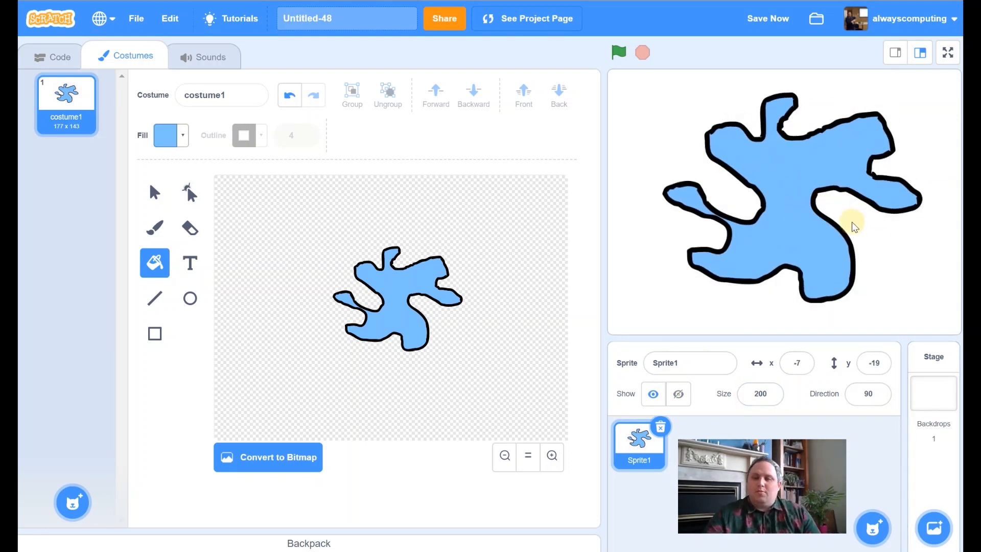
drag(805, 251, 801, 255)
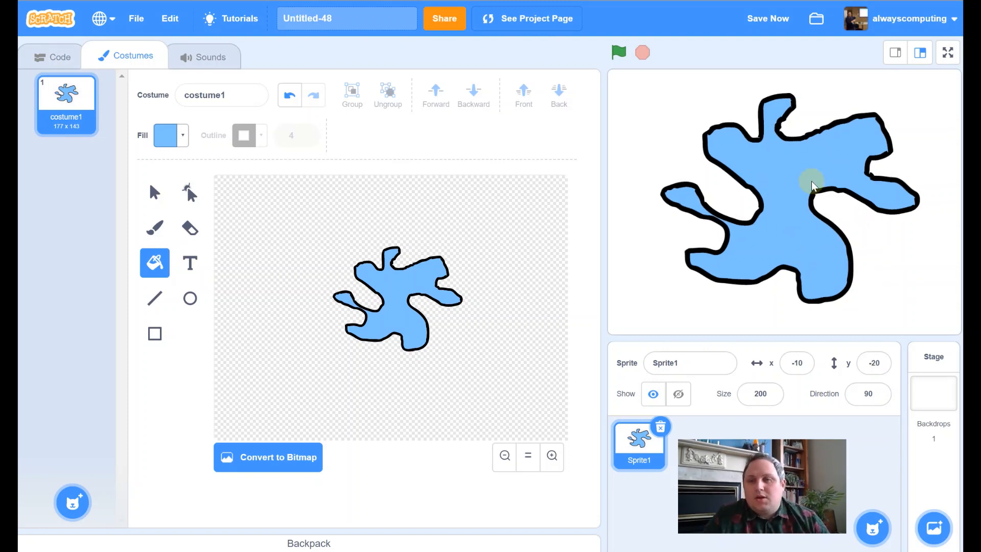
click(54, 57)
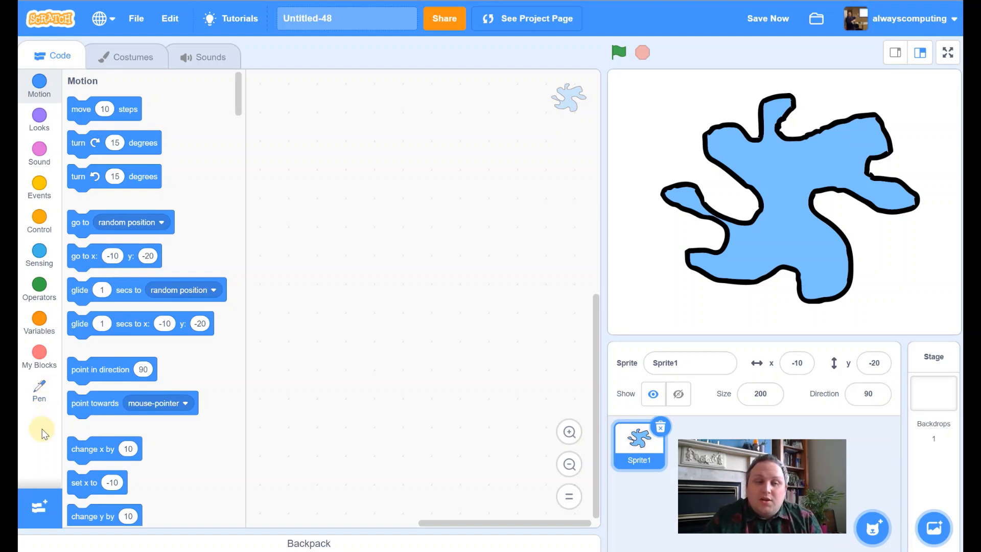
- Add the Pen extension from the extension library, then show Motion blocks
click(40, 507)
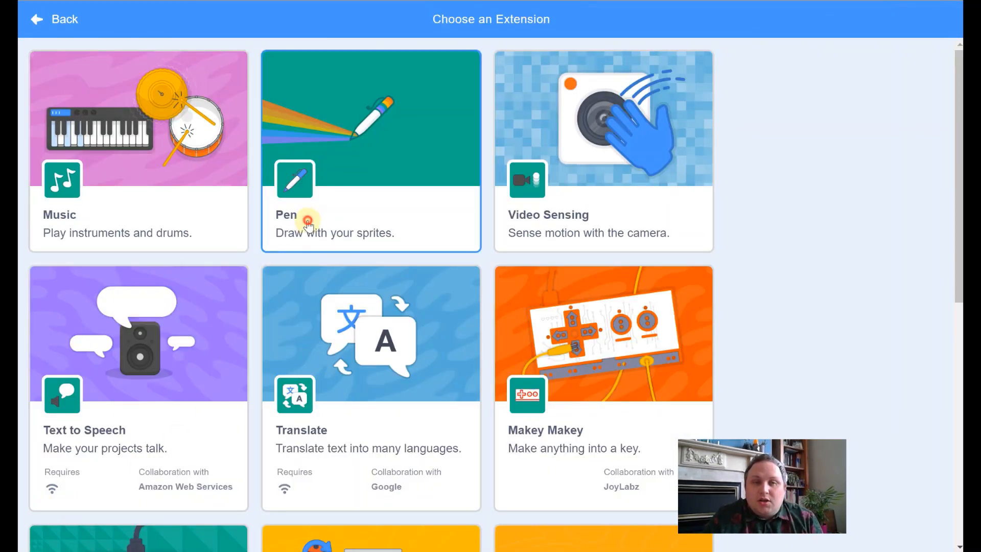
click(302, 216)
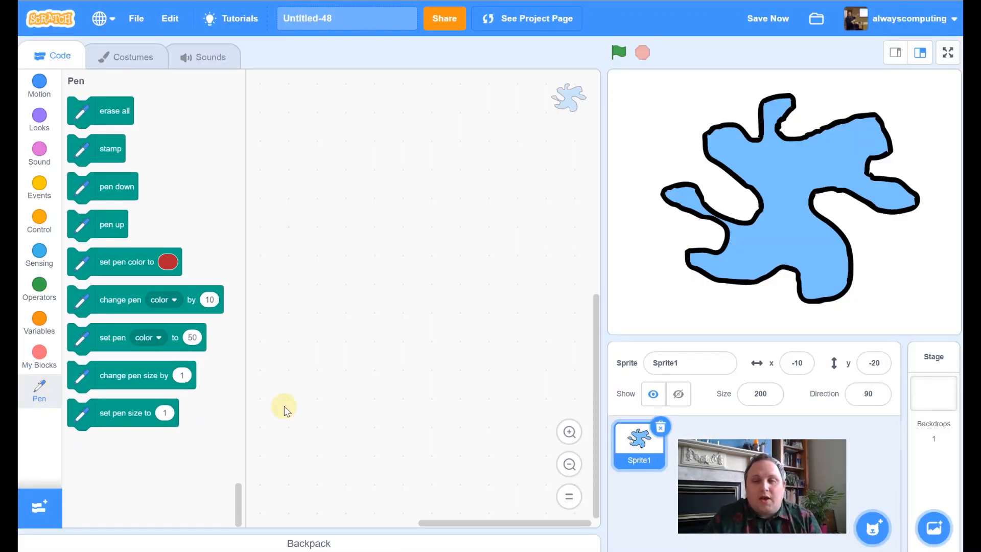
click(39, 86)
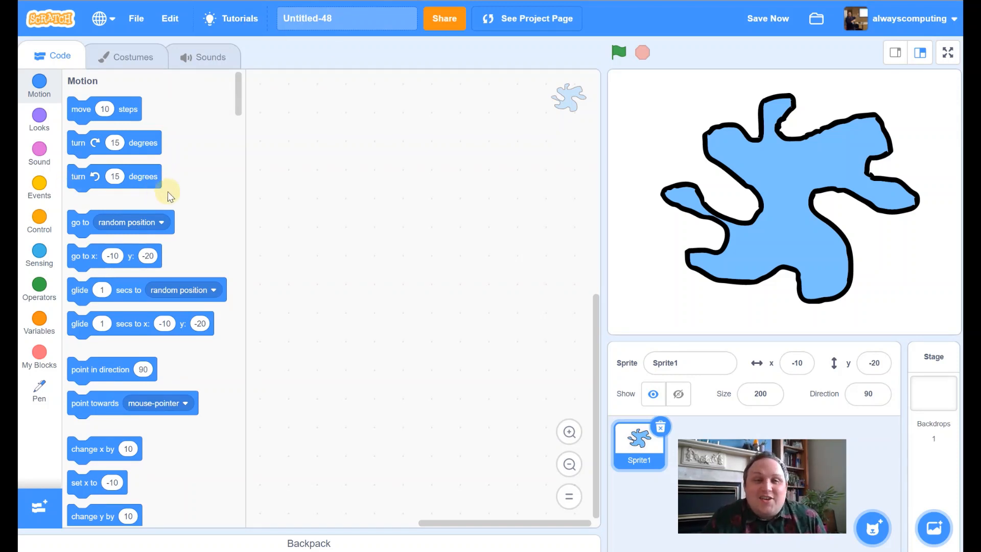
- Build a green-flag script that starts with erase all
click(39, 191)
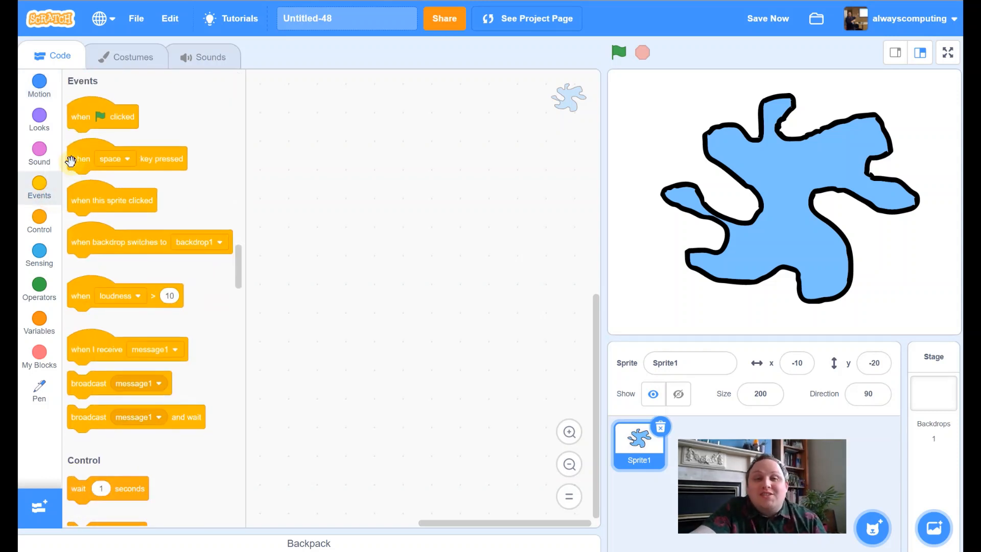
drag(84, 116, 353, 153)
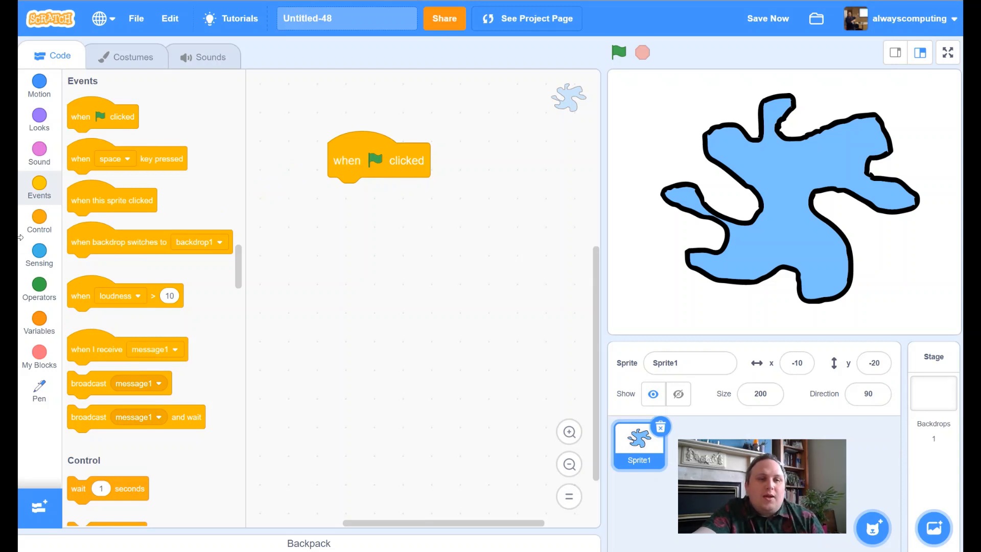
click(39, 389)
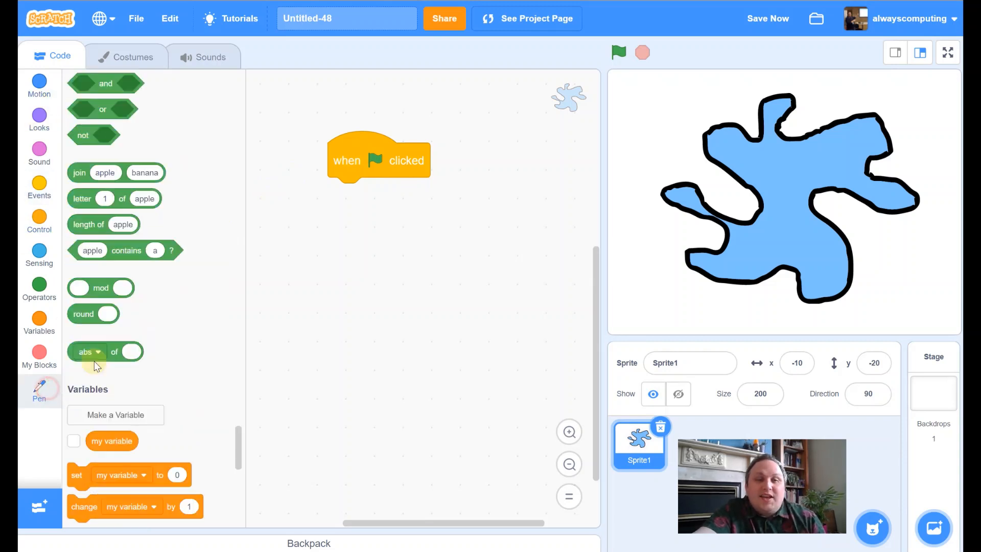
drag(115, 110, 384, 199)
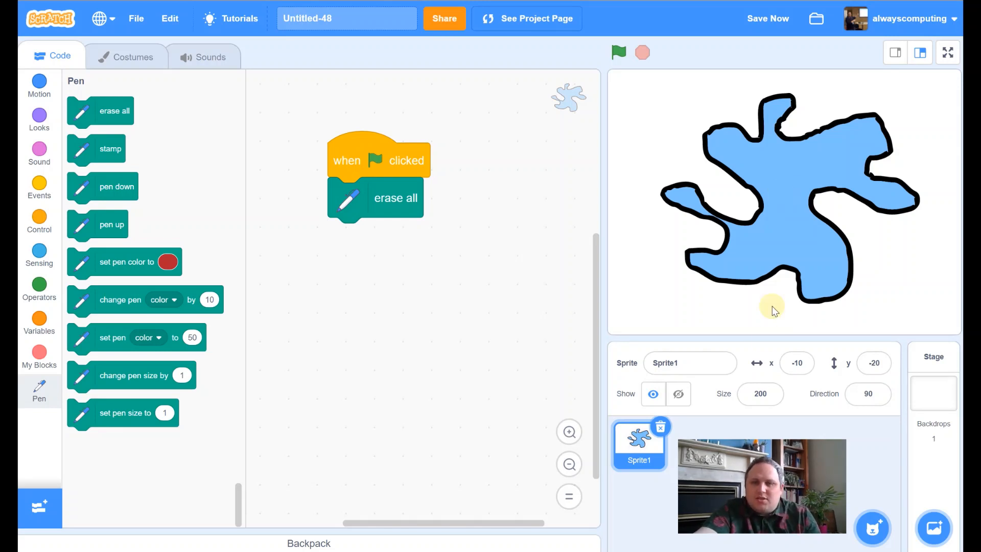
click(759, 393)
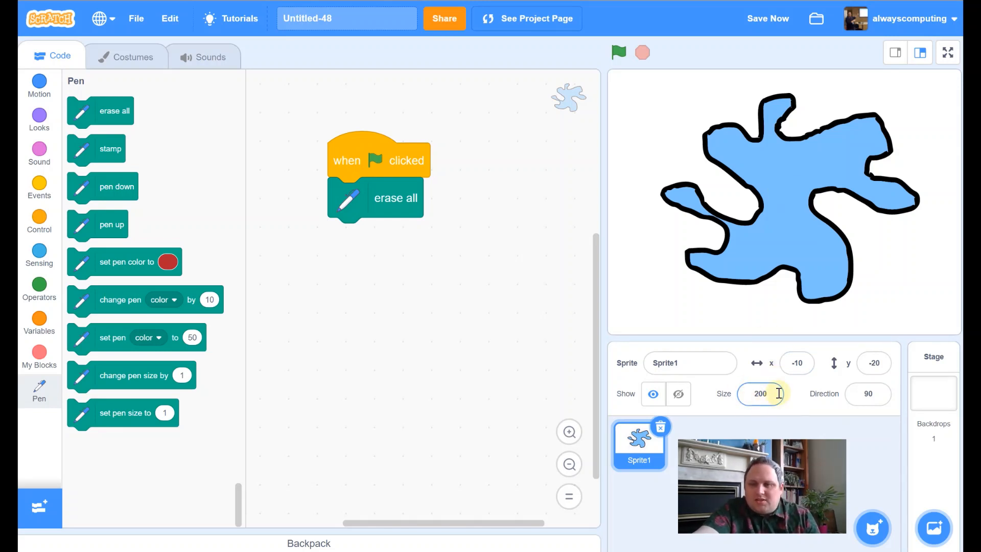
key(Return)
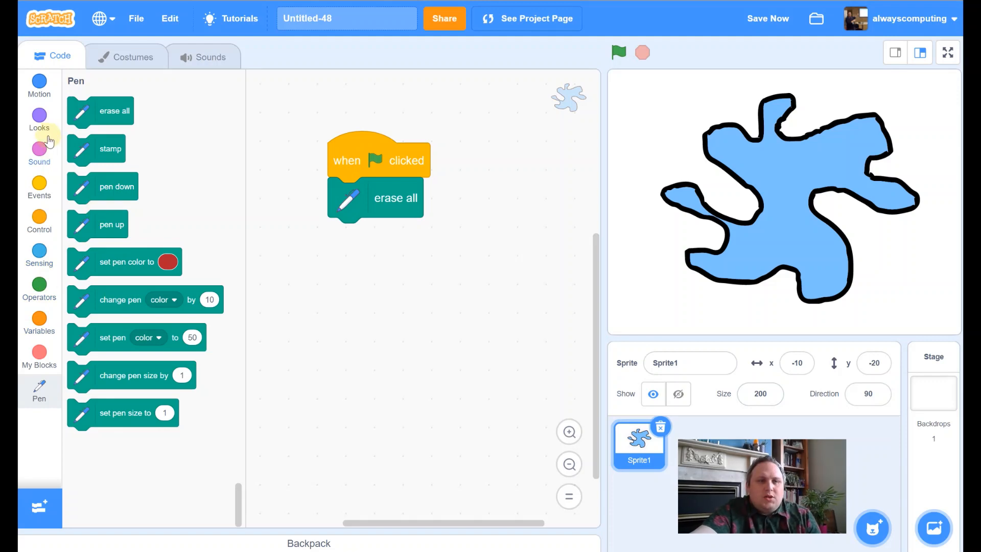
- Attach set size to 200% under erase all and check the sprite size stays 200
click(39, 117)
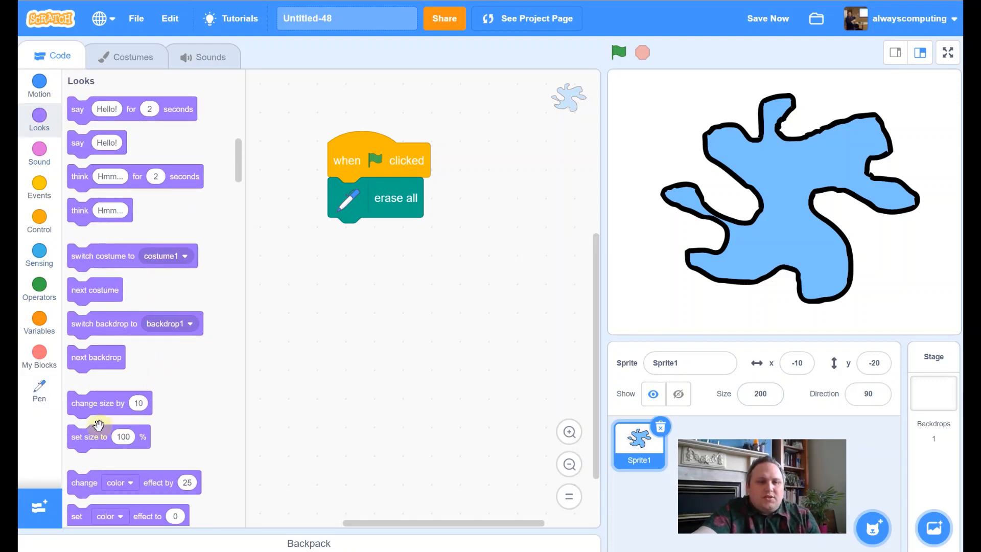
drag(87, 437, 340, 221)
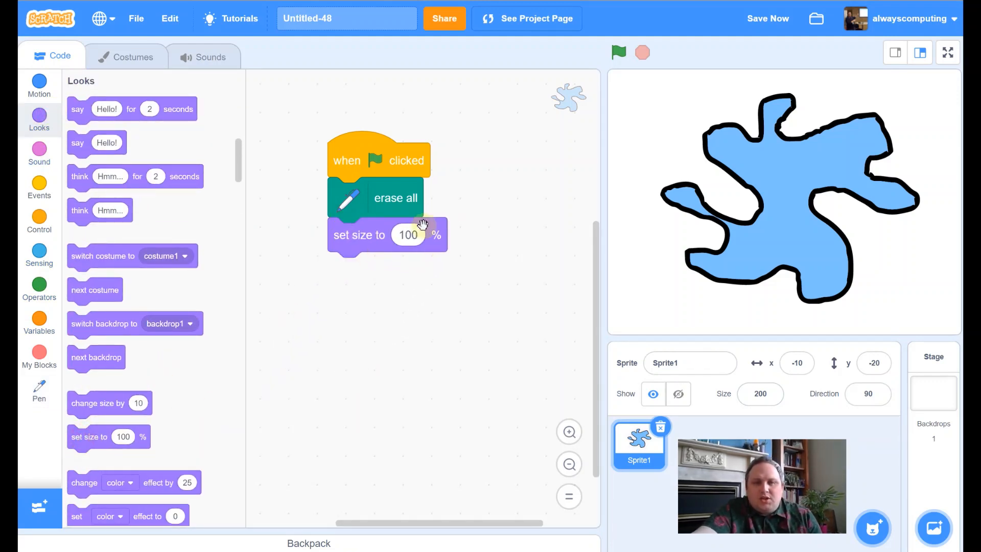
click(409, 235)
text(200)
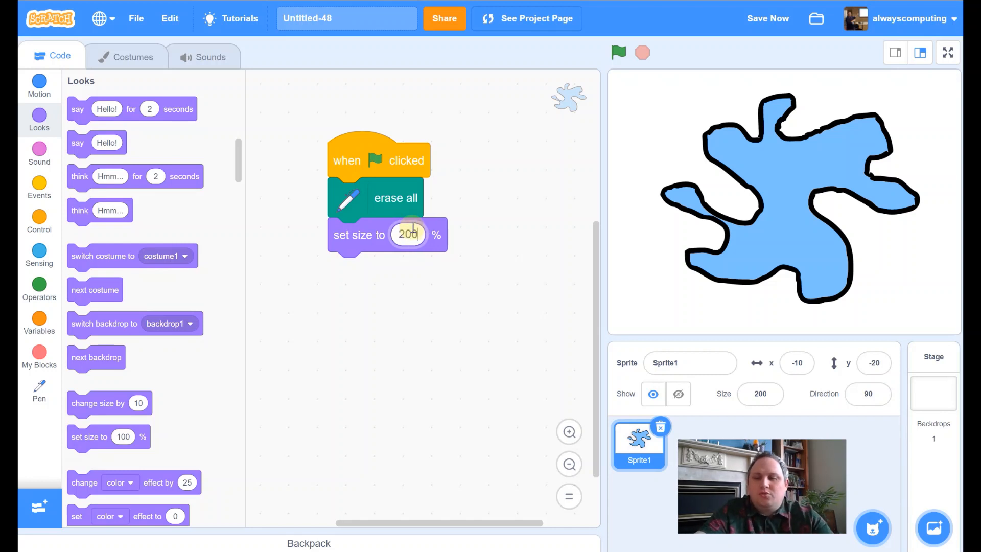
click(499, 307)
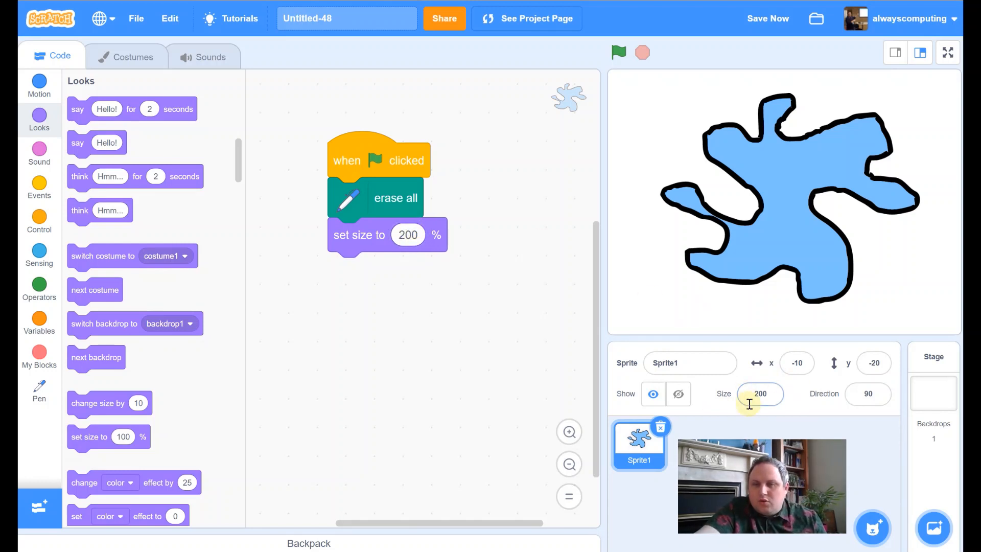
click(760, 393)
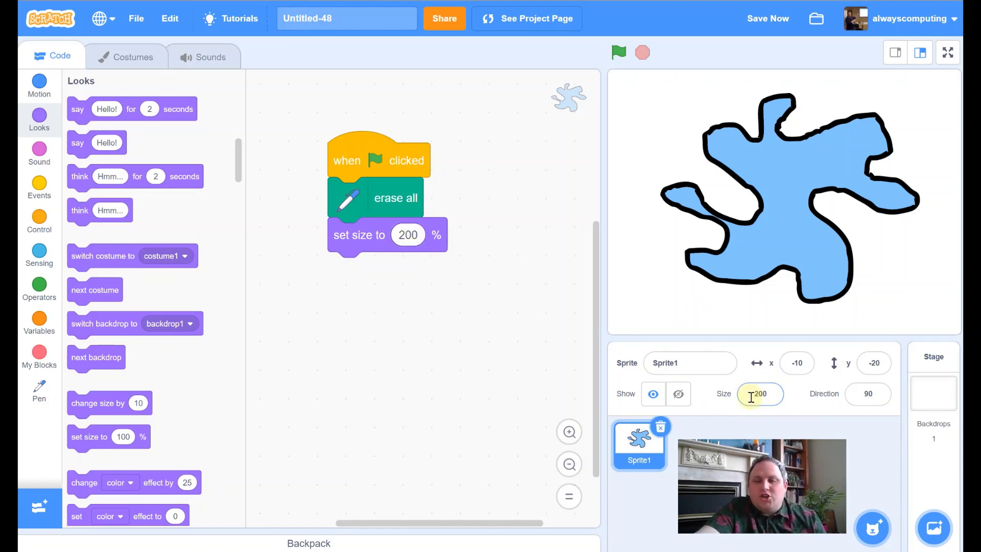
click(787, 396)
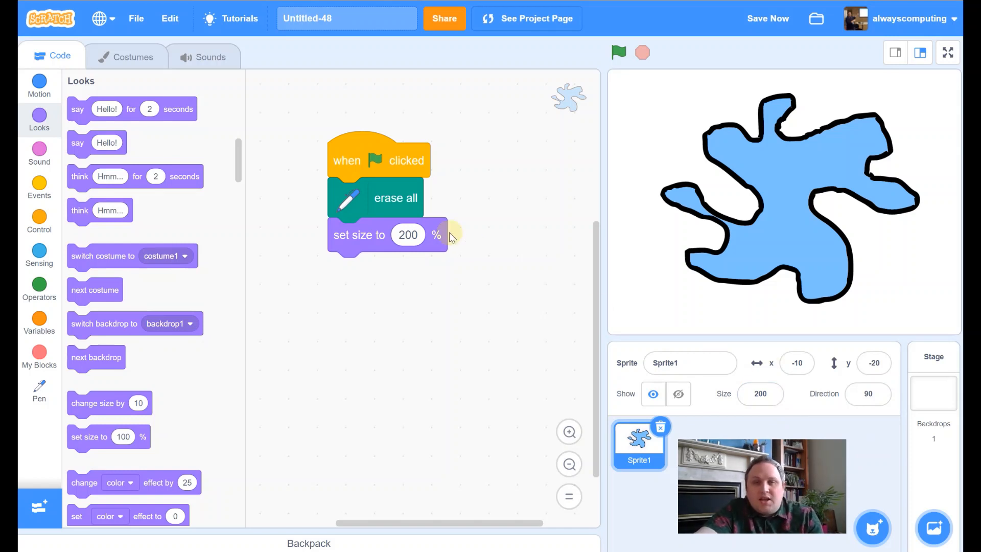
click(761, 393)
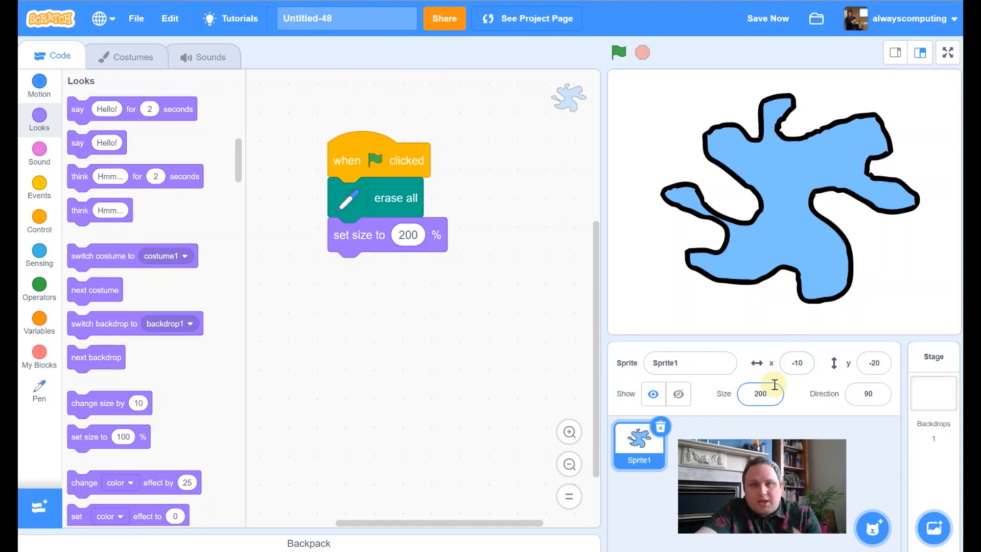
click(433, 318)
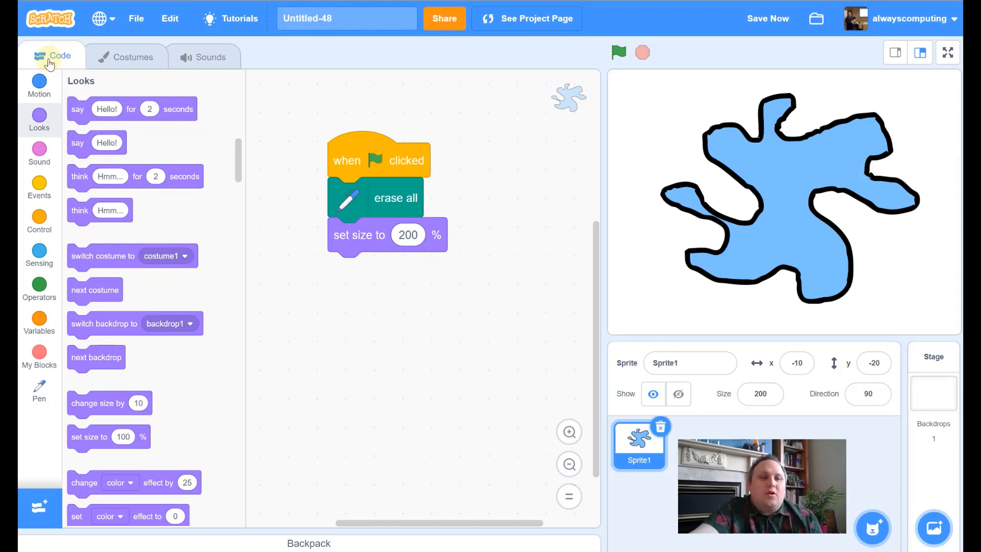
- Attach go to x: 0 y: 0 under the set size block
click(39, 82)
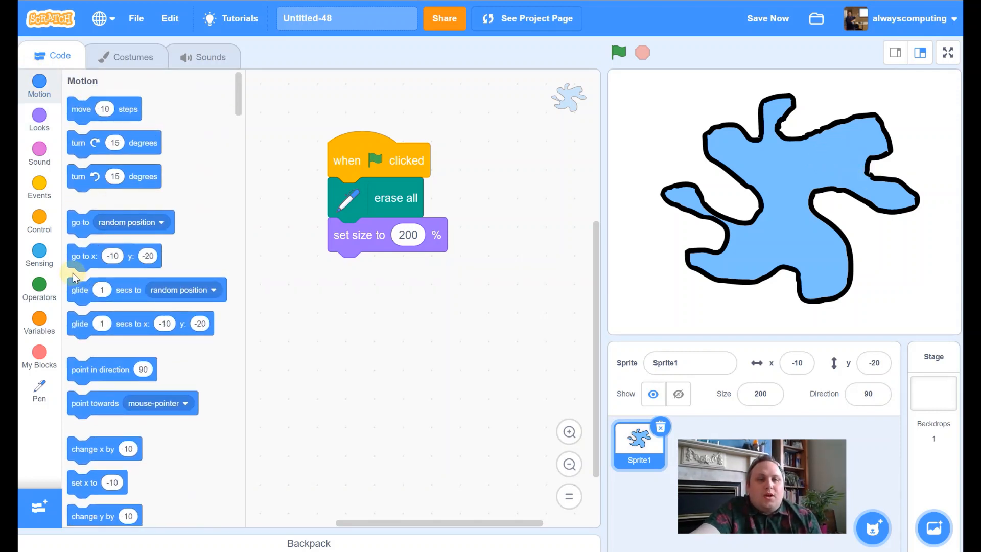
drag(81, 256, 384, 264)
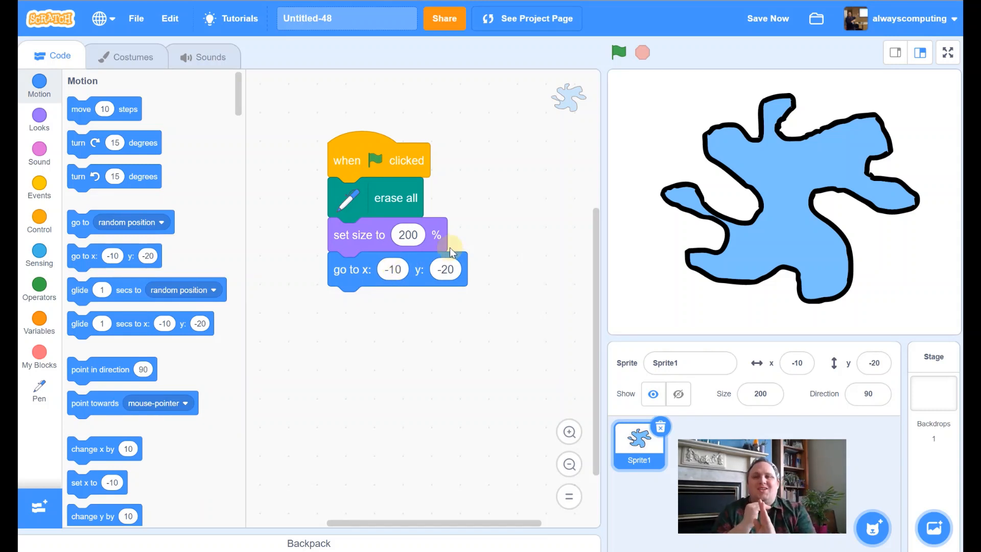
click(393, 269)
text(0)
key(Tab)
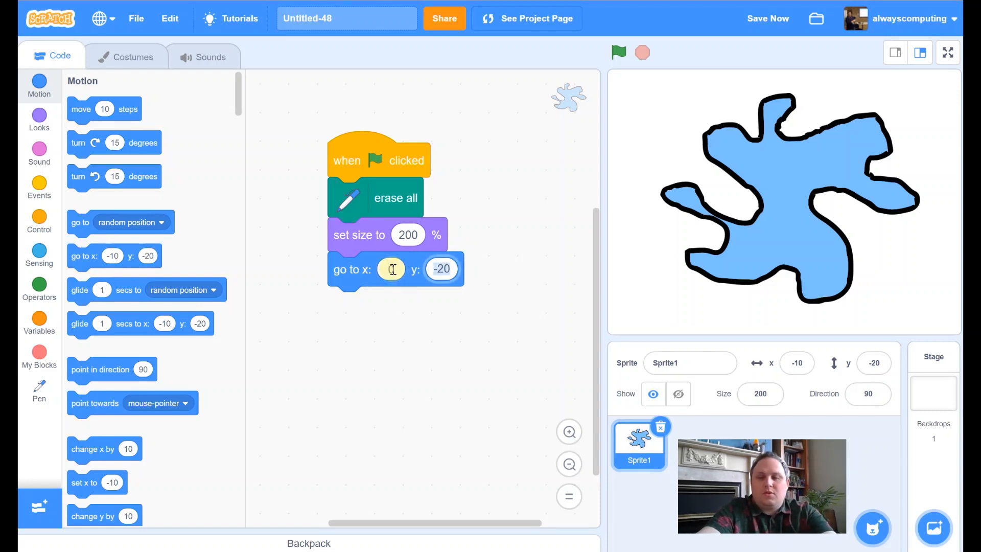
text(0)
click(498, 368)
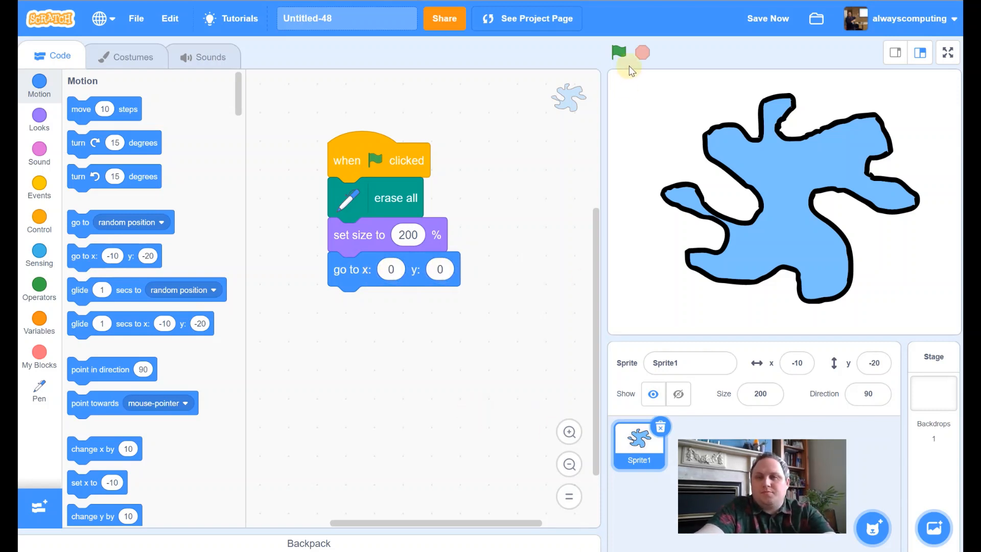
- Run the green flag to centre the sprite and save the project
click(620, 53)
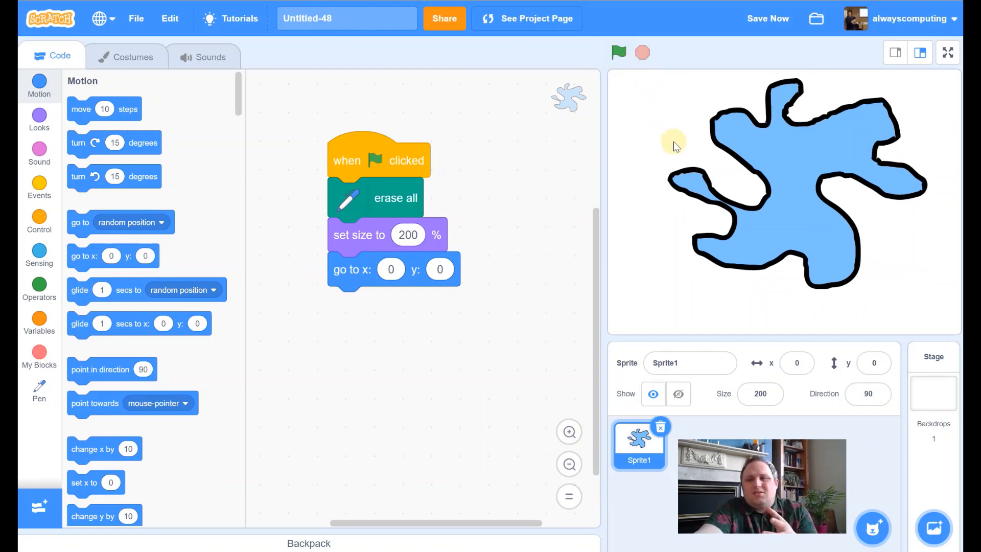
key(ctrl+s)
click(133, 56)
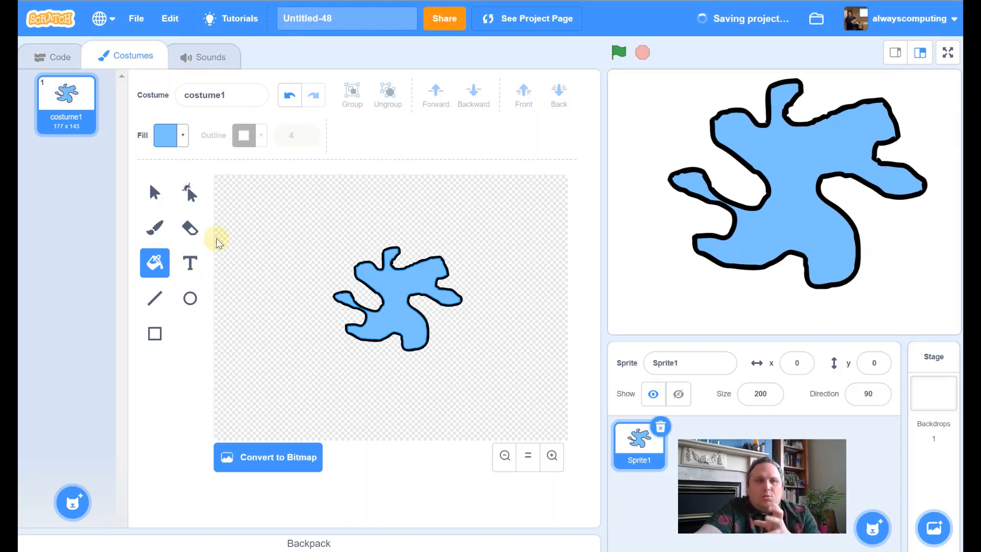
- Replace the centred go-to block with go to x: -9 y: -21
click(60, 56)
drag(789, 183, 782, 203)
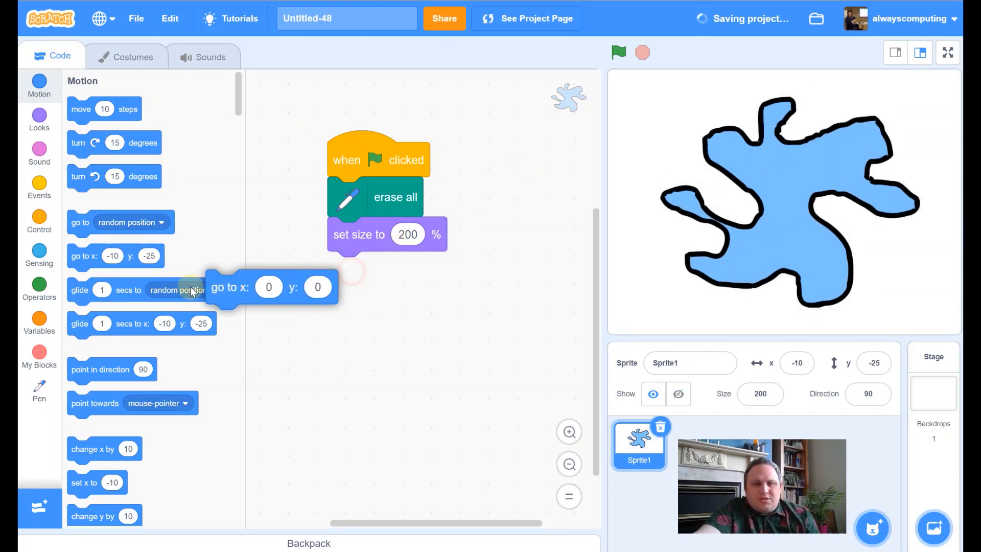
drag(176, 291, 153, 290)
drag(84, 256, 349, 268)
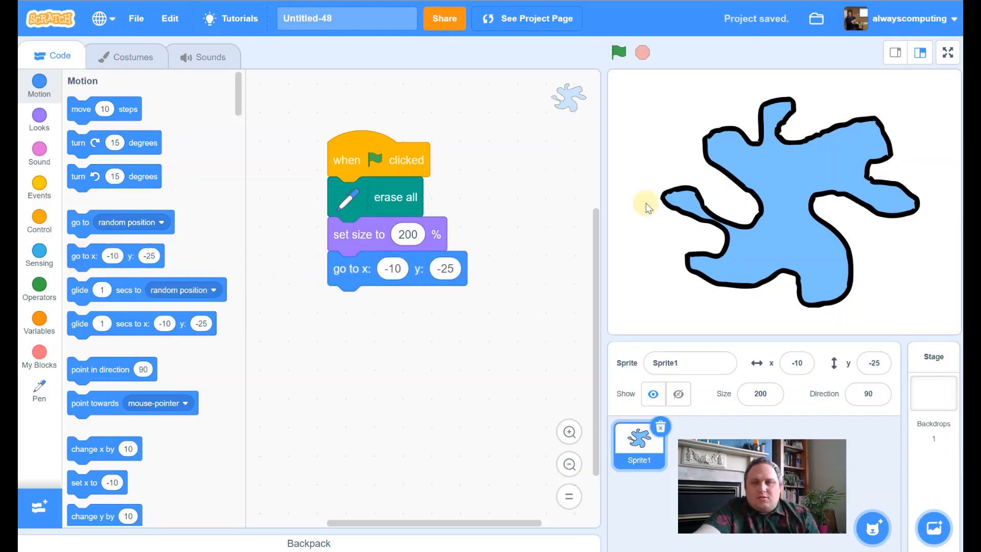
drag(771, 178, 773, 173)
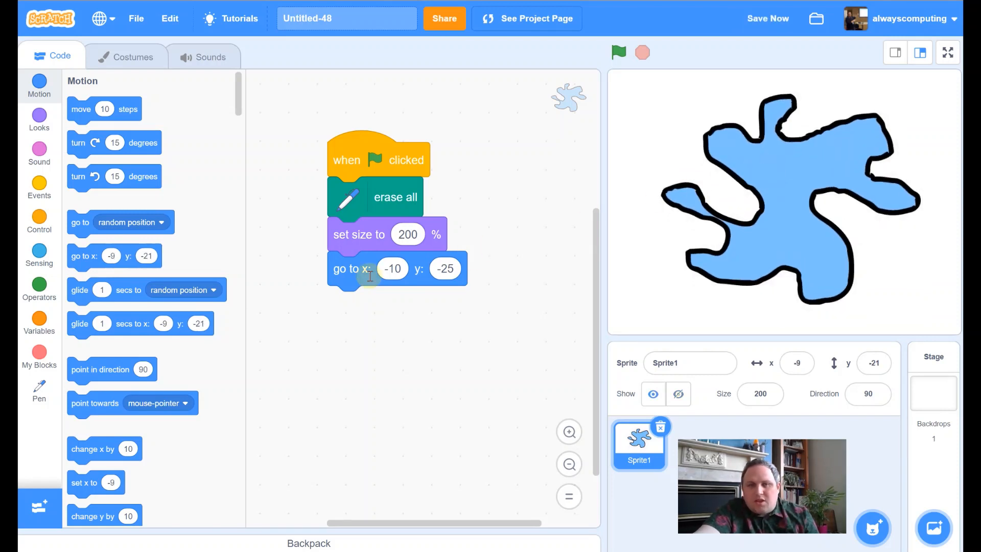
drag(353, 270, 141, 276)
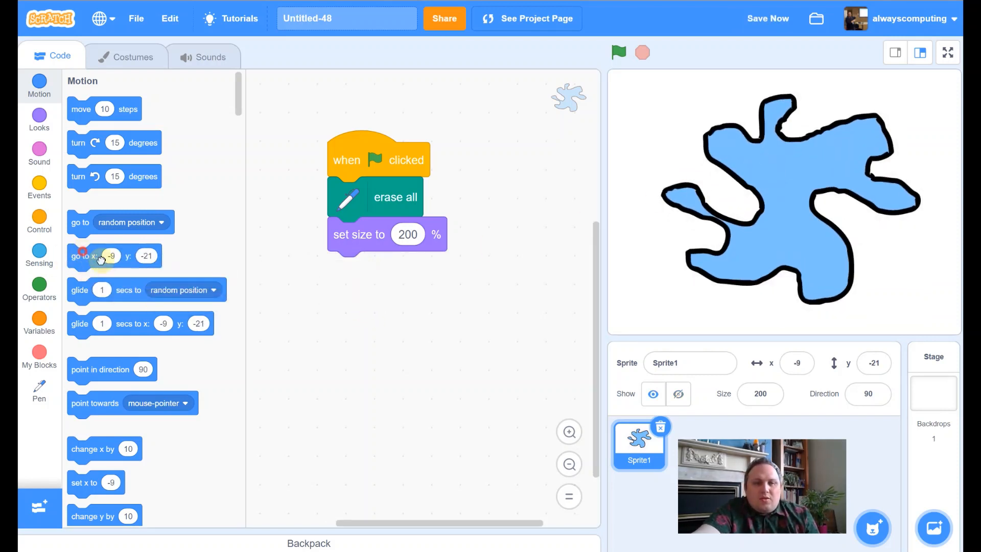
drag(85, 256, 368, 269)
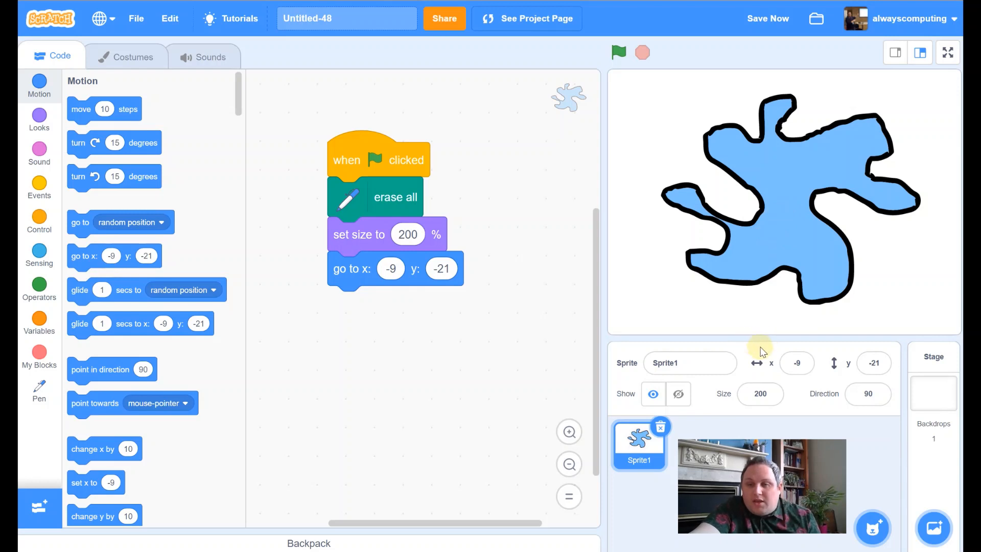
- Check the sprite's x and y, move it away, and run the flag to reset it
click(789, 365)
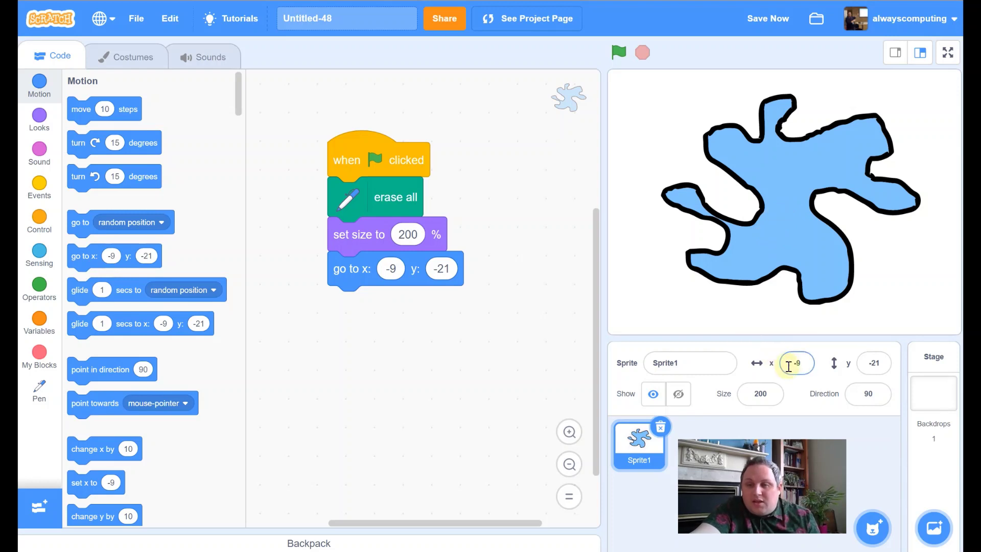
click(873, 363)
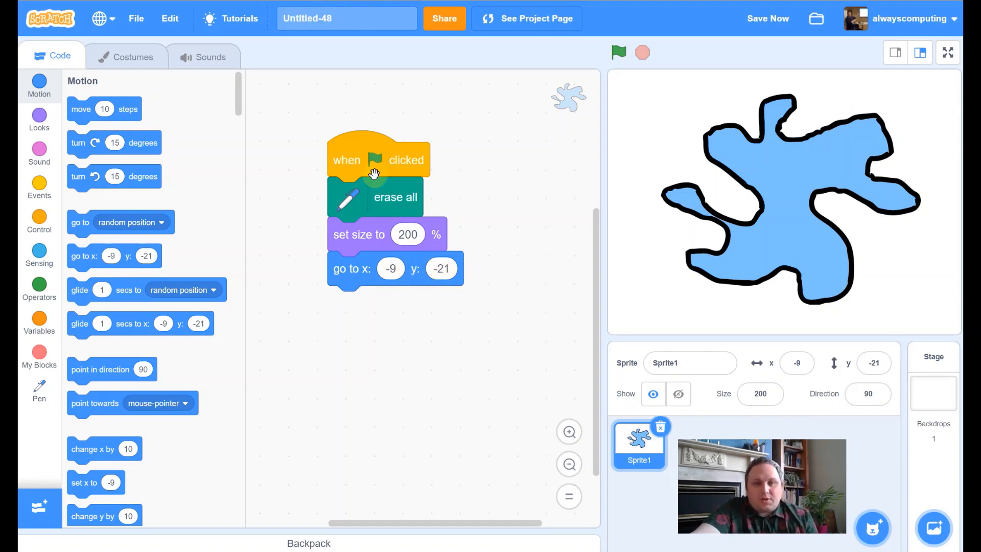
drag(478, 167, 613, 174)
drag(772, 179, 736, 200)
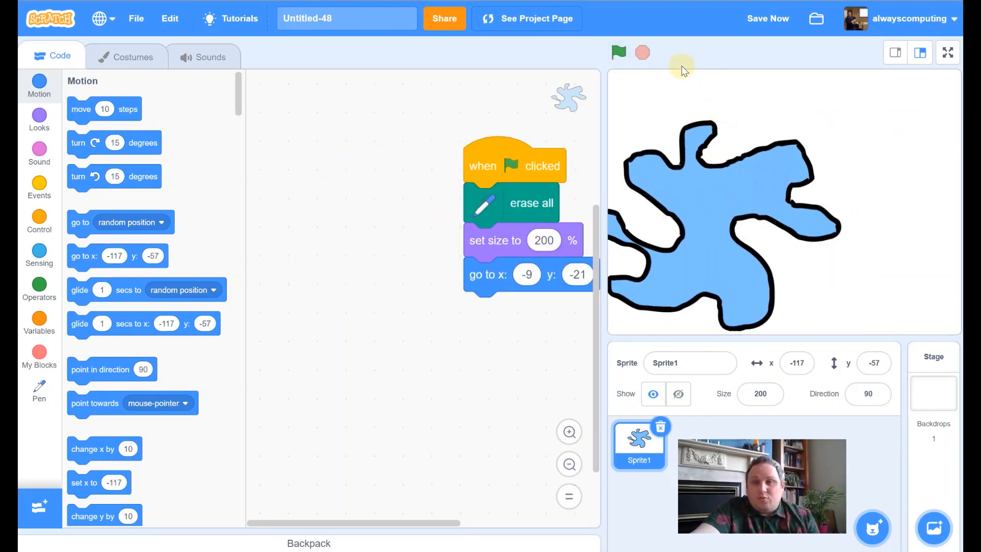
click(619, 52)
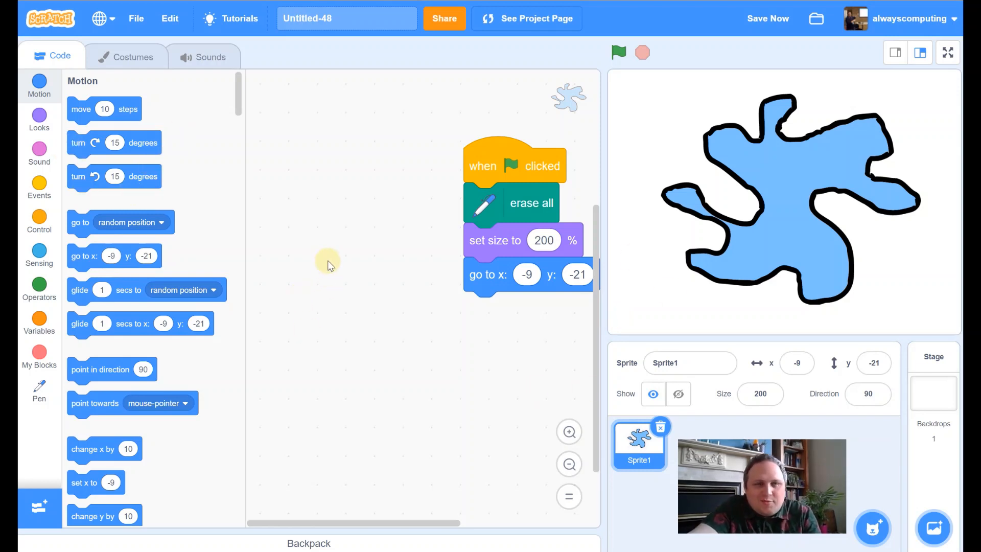
- Place a when space key pressed hat block beside the existing script
click(39, 188)
drag(81, 158, 338, 209)
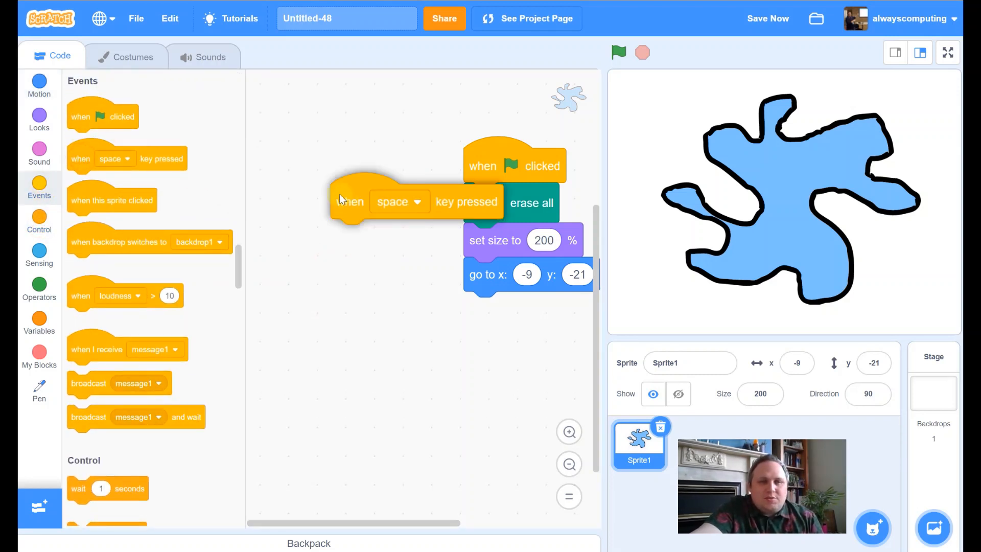
drag(401, 276, 448, 278)
drag(350, 210, 277, 234)
drag(406, 179, 416, 163)
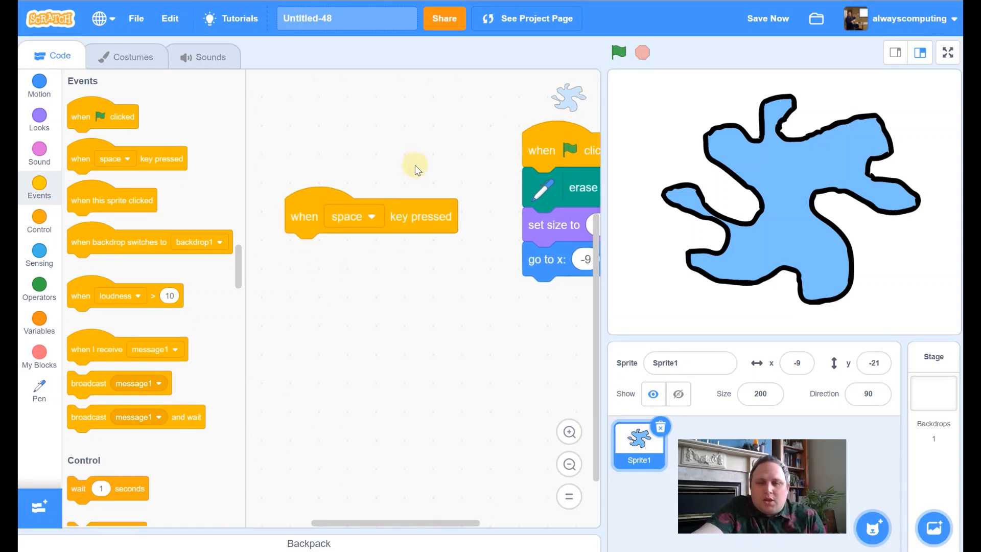
drag(461, 177, 465, 132)
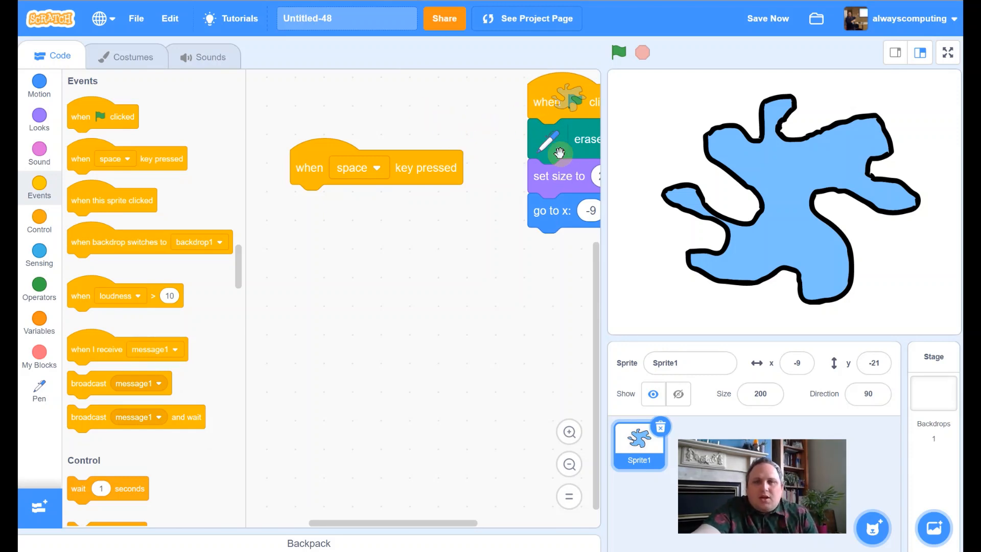
drag(475, 140, 431, 168)
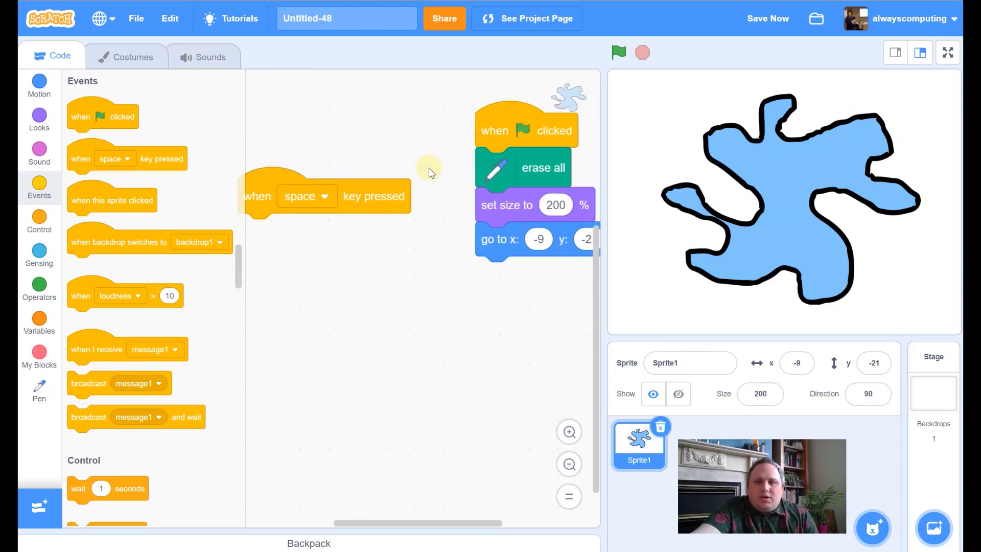
- Duplicate the erase, size and go-to stack under the space-key trigger
right_click(507, 177)
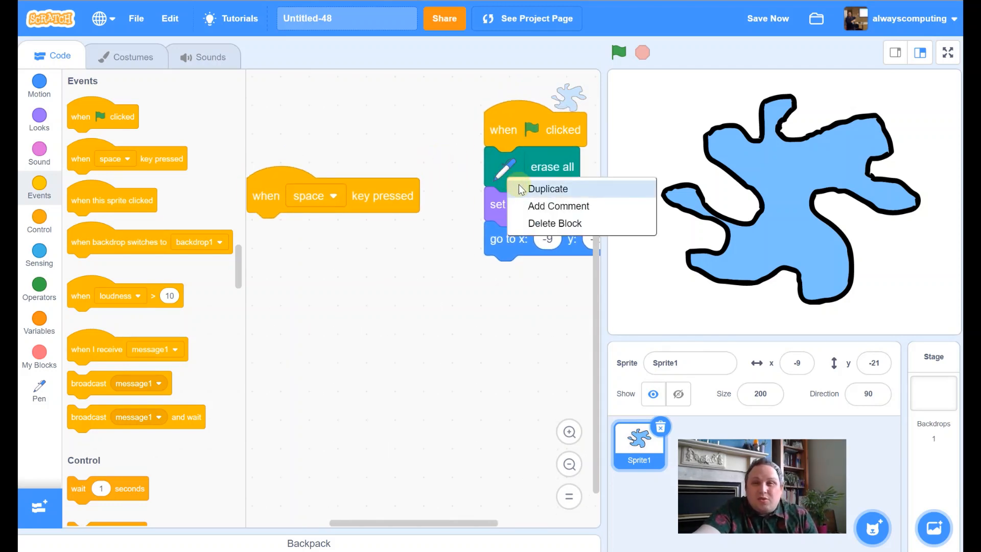
click(521, 190)
click(306, 227)
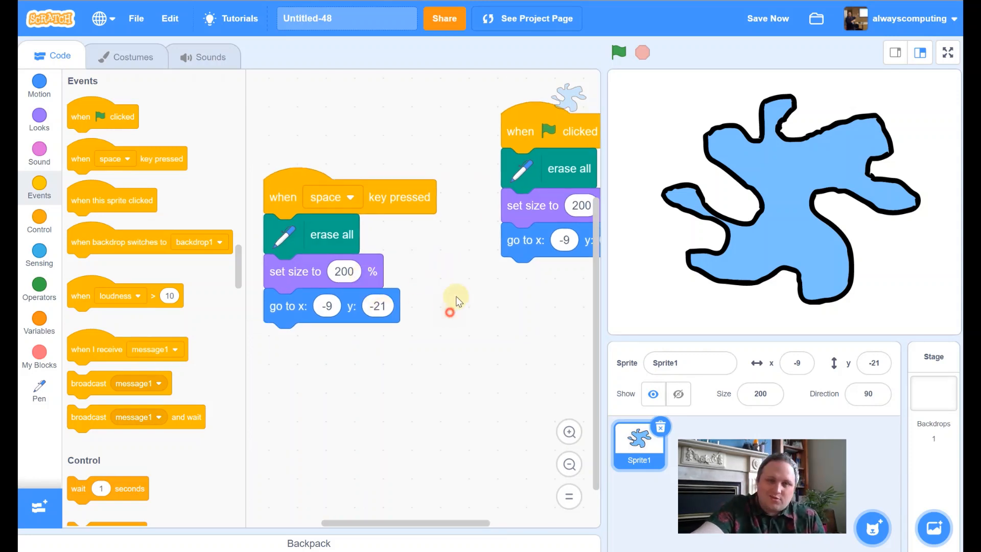
mouse_move(449, 314)
mouse_down()
mouse_move(457, 280)
mouse_move(426, 286)
mouse_move(419, 262)
mouse_up()
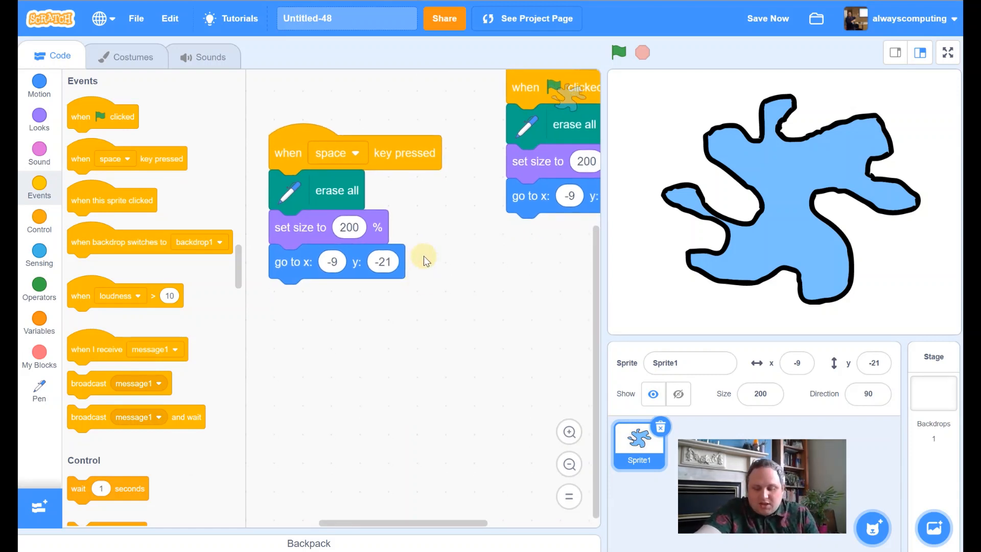
- Add a repeat loop under the go-to block and set it to 200 times
click(39, 220)
drag(84, 155, 299, 299)
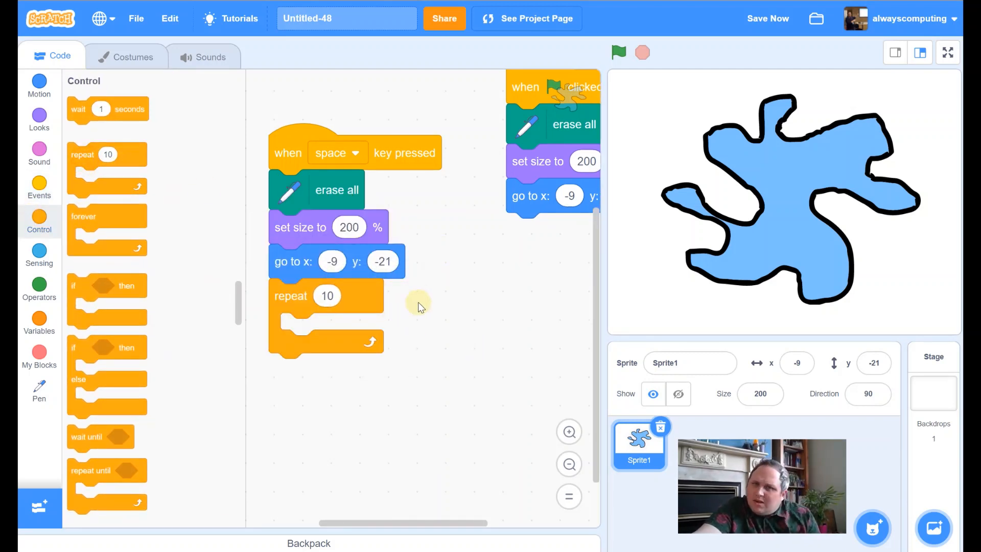
click(328, 296)
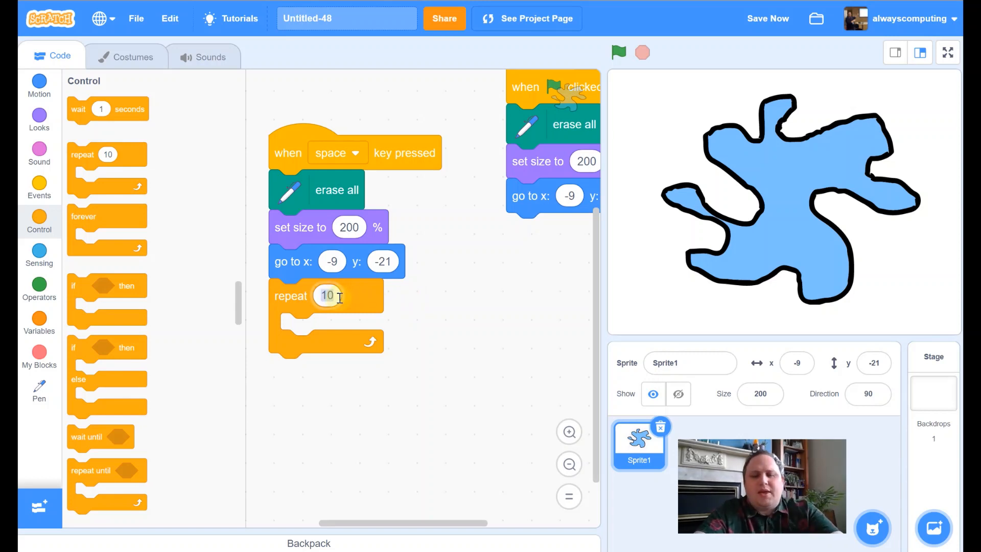
text(200)
click(439, 306)
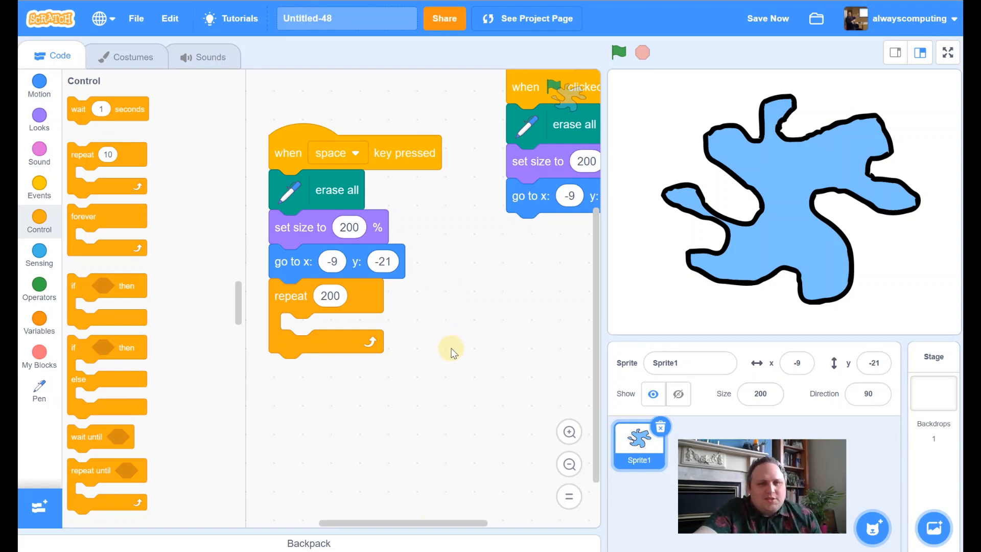
scroll(452, 356, down, 1)
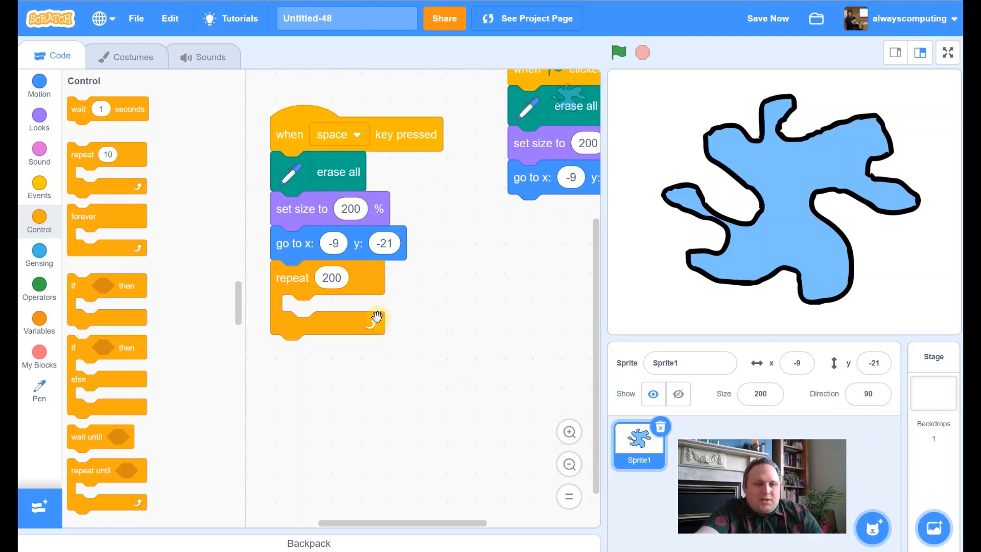
- Inside the repeat loop, add a Pen 'stamp' followed by 'turn 8 degrees'
click(41, 391)
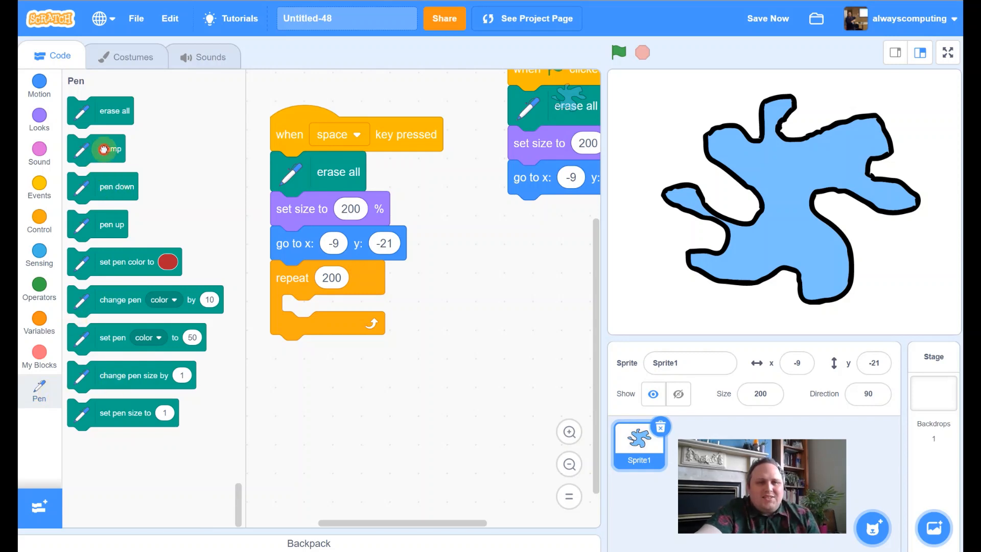
drag(94, 147, 331, 315)
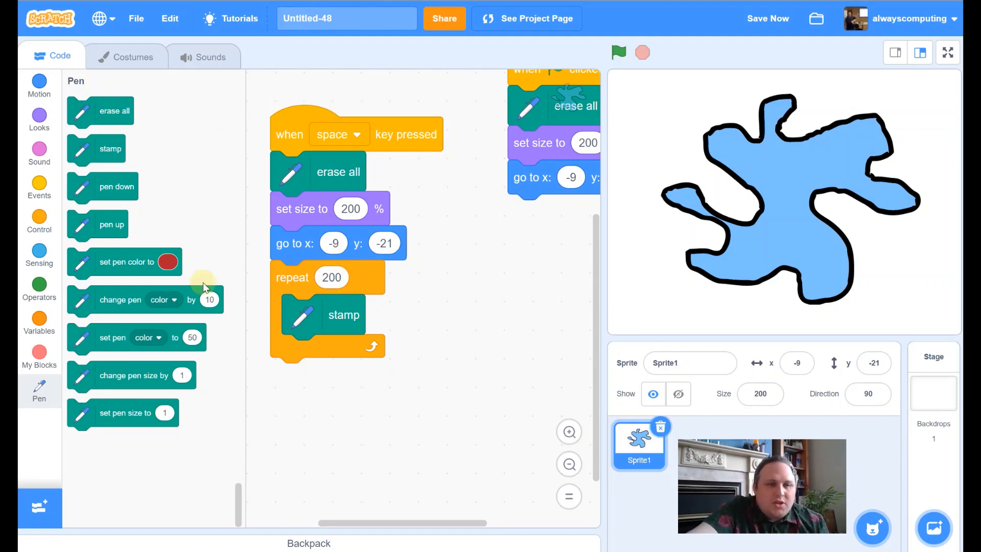
click(39, 86)
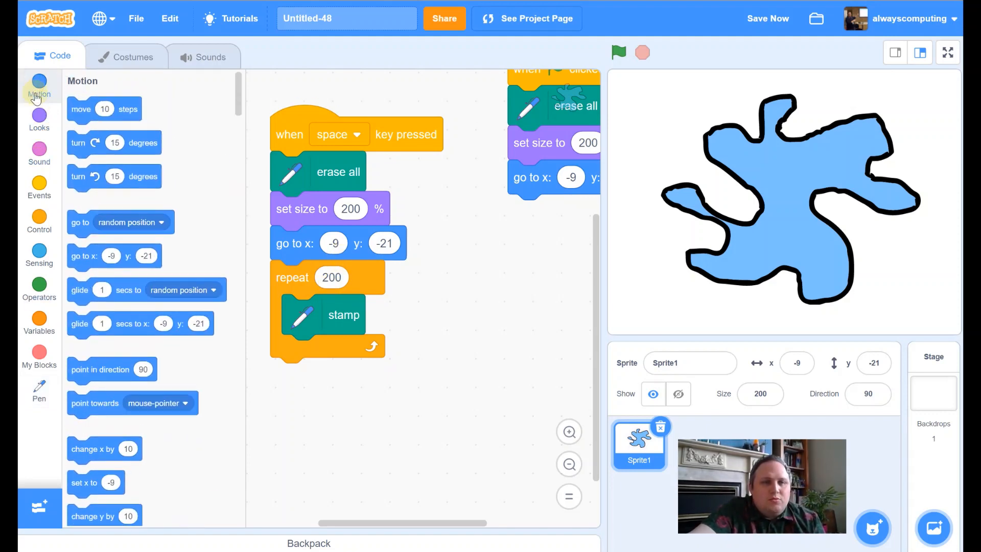
mouse_move(79, 142)
mouse_down()
mouse_move(341, 227)
mouse_move(334, 356)
mouse_up()
click(352, 352)
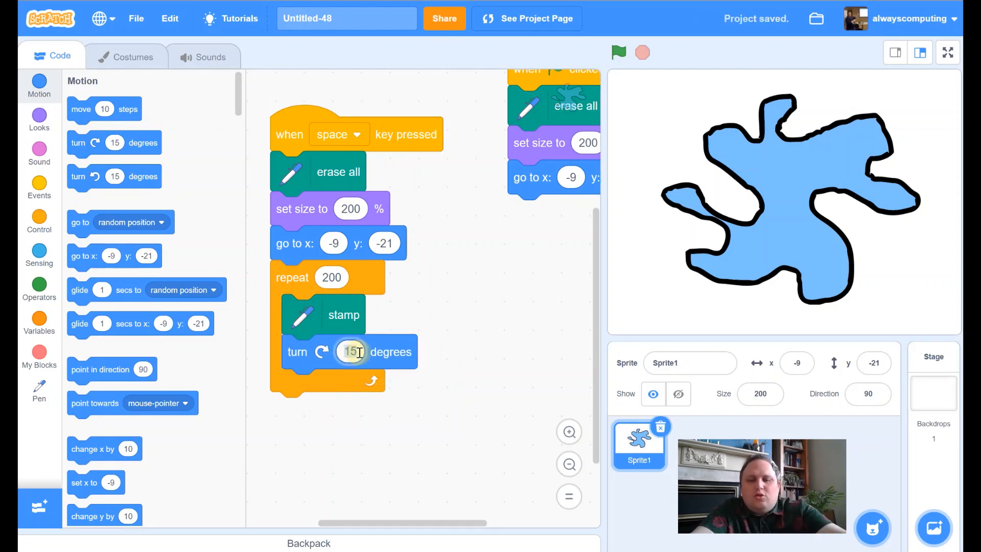
text(8)
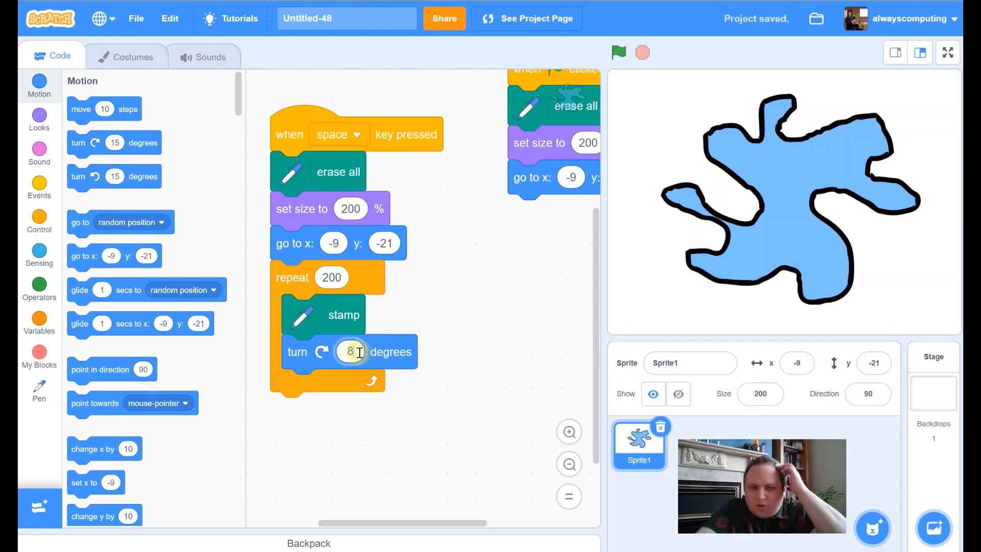
click(476, 285)
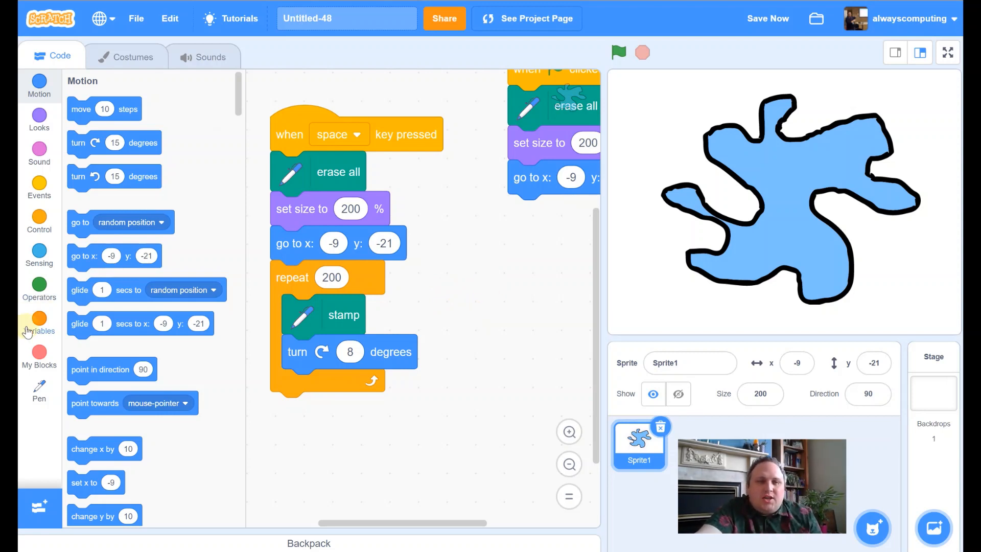
- Add a Looks 'change size by -0.5' under the turn block in the loop
click(39, 119)
scroll(48, 123, down, 1)
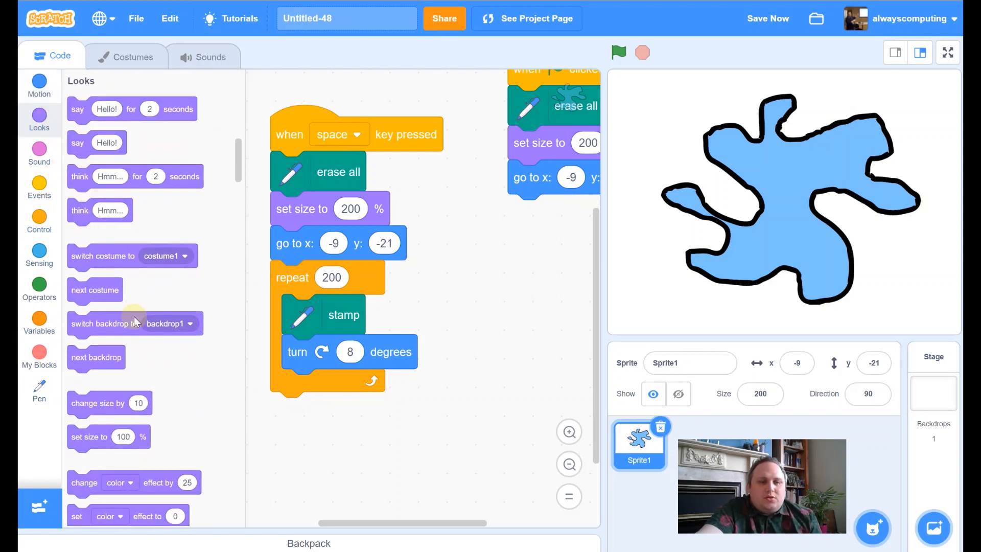
drag(93, 403, 301, 389)
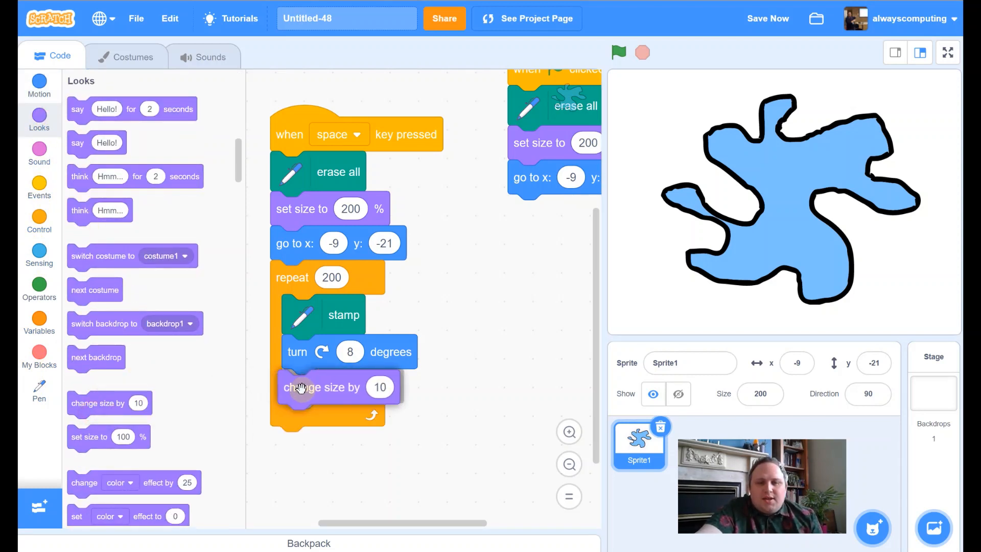
drag(455, 387, 467, 409)
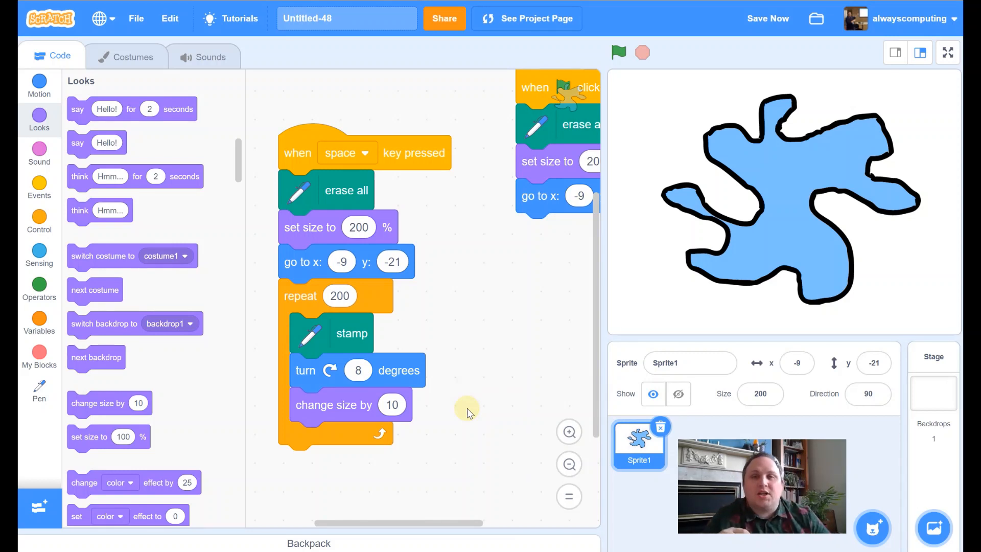
click(391, 406)
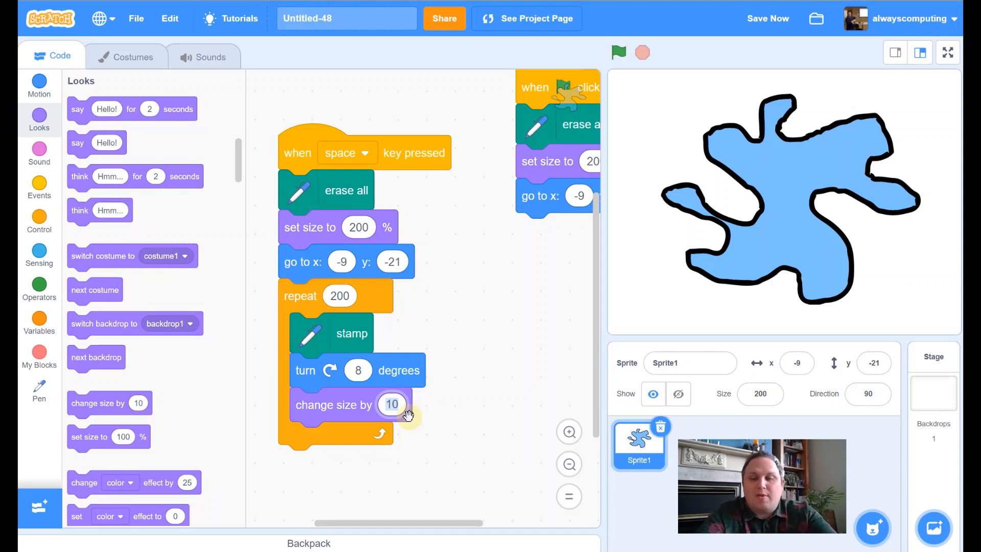
text(-0)
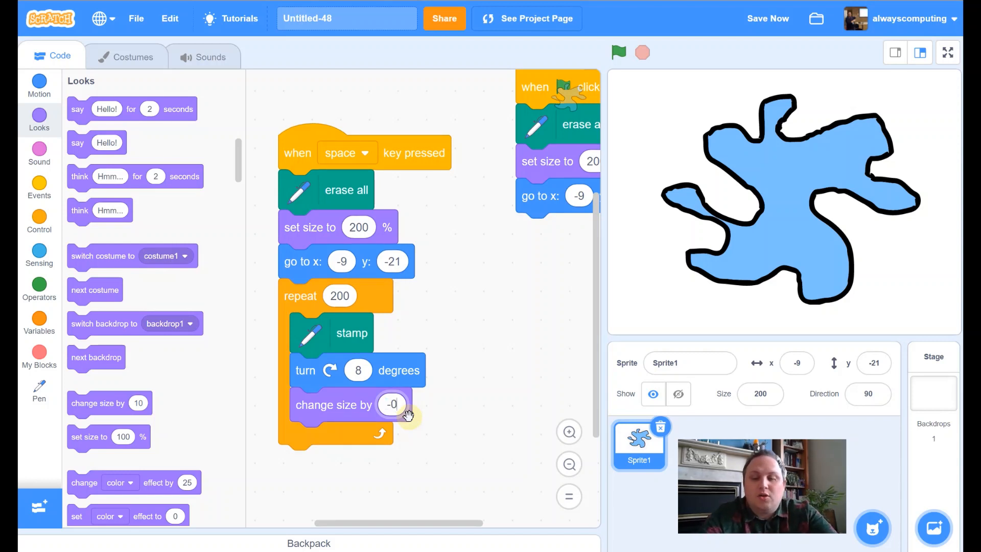
text(.5)
click(489, 400)
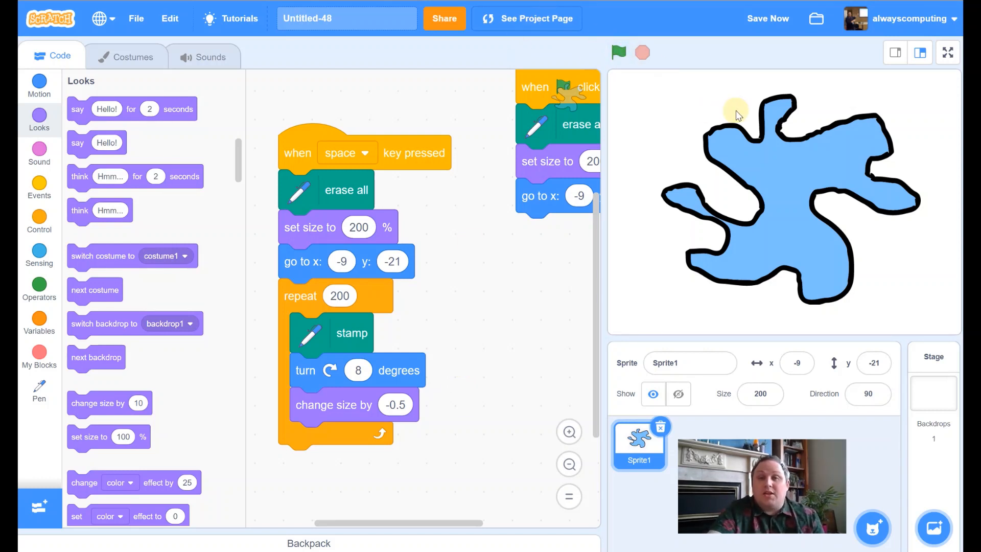
- Run the space-key script to stamp the spiral of blob copies
key(space)
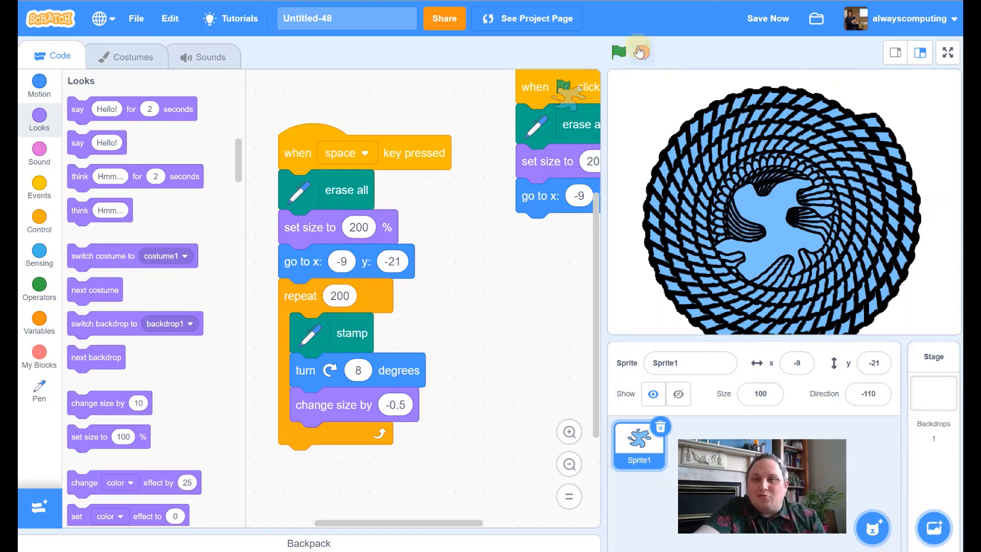
- Reset the stage, set size change -1 and turn 9 degrees, test the spiral, reset again
click(619, 53)
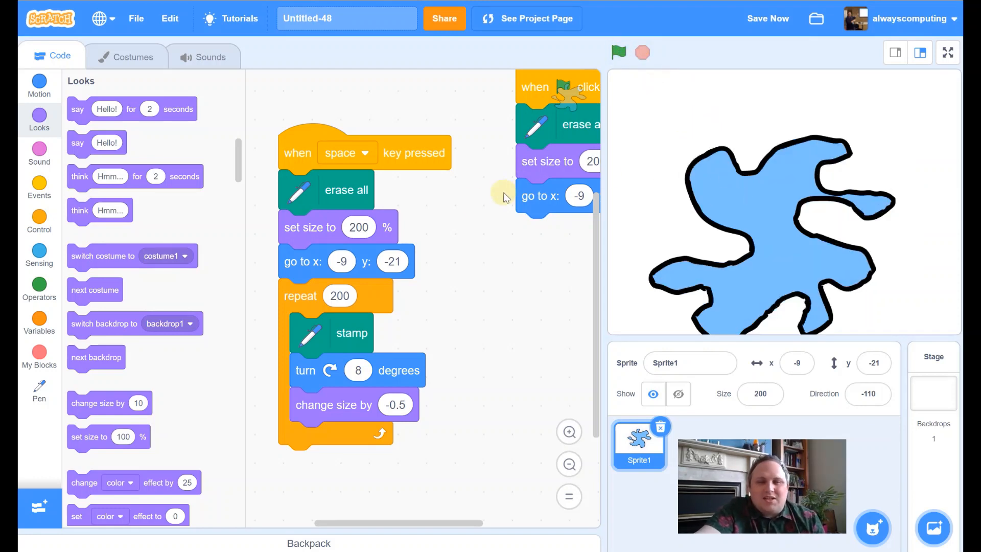
click(396, 405)
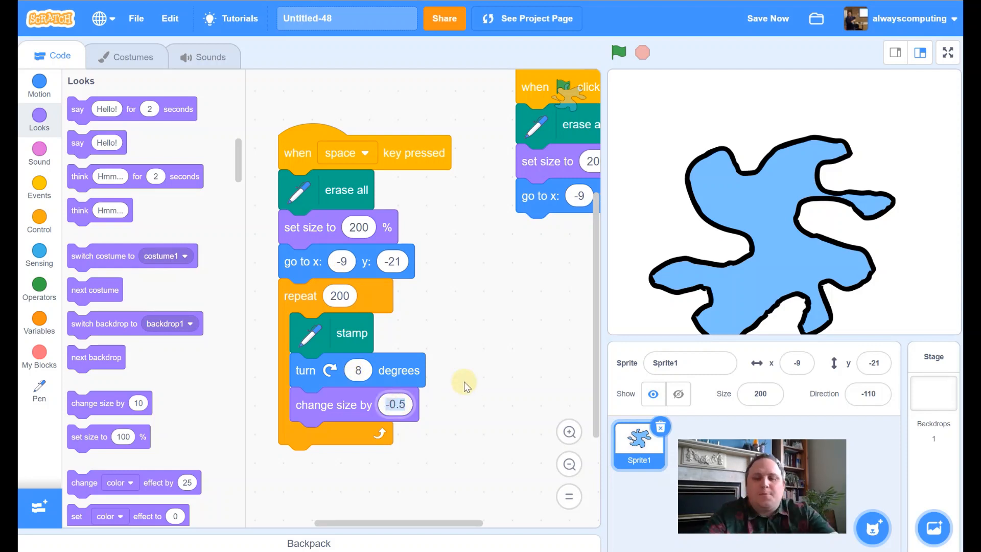
text(1)
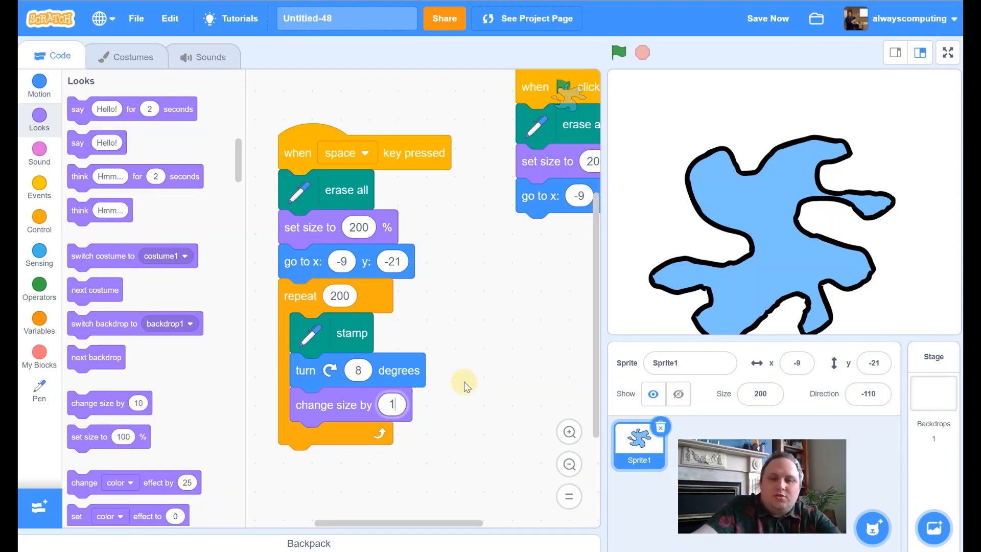
text(-1)
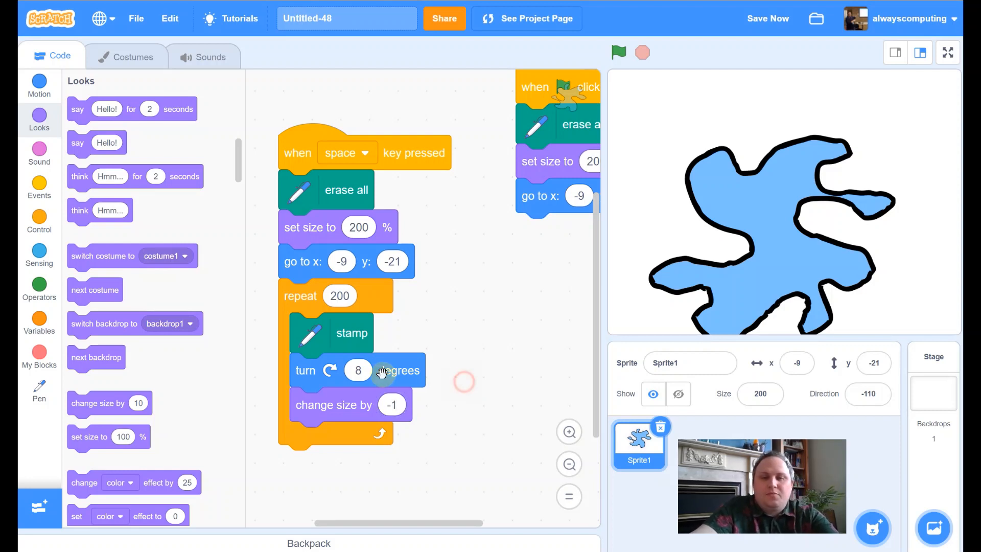
click(368, 372)
text(9)
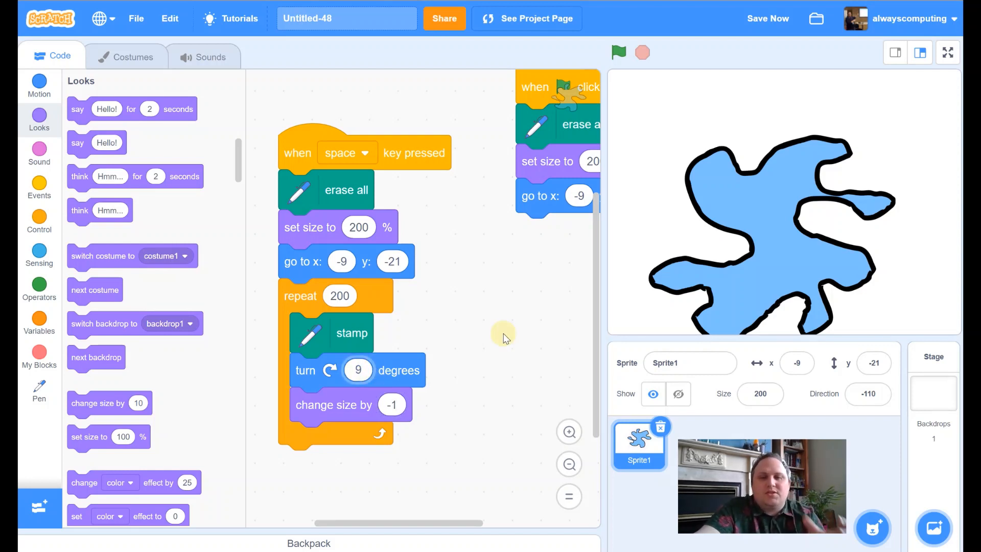
click(620, 52)
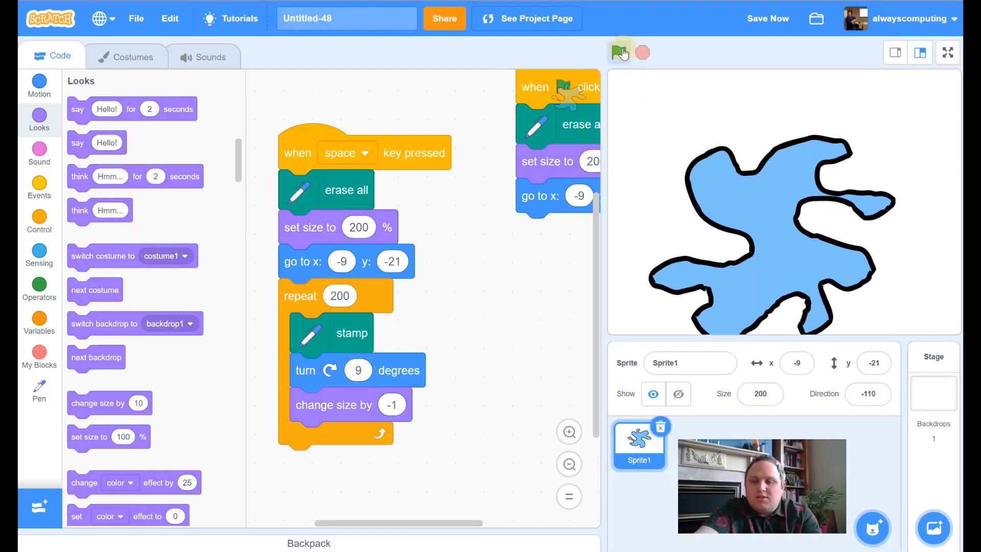
key(space)
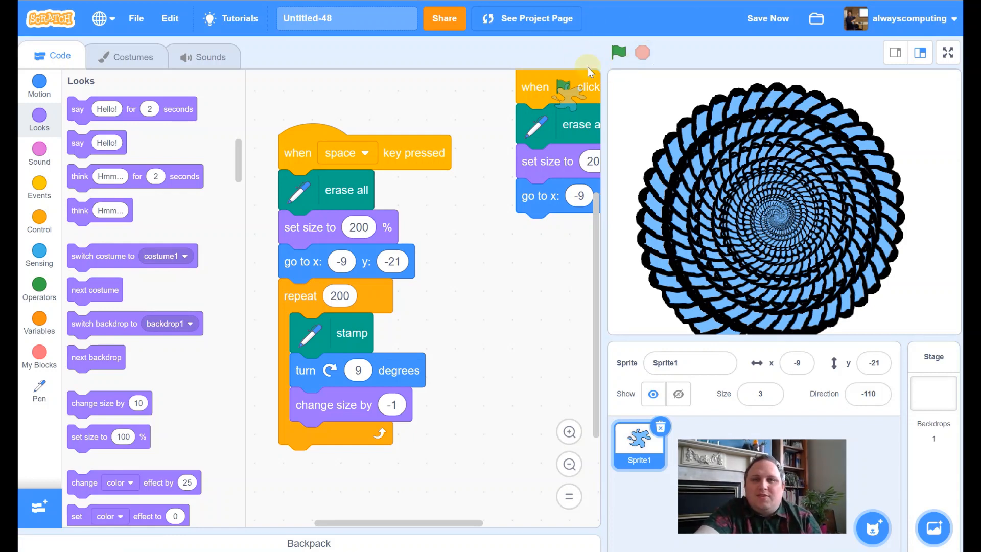
click(620, 54)
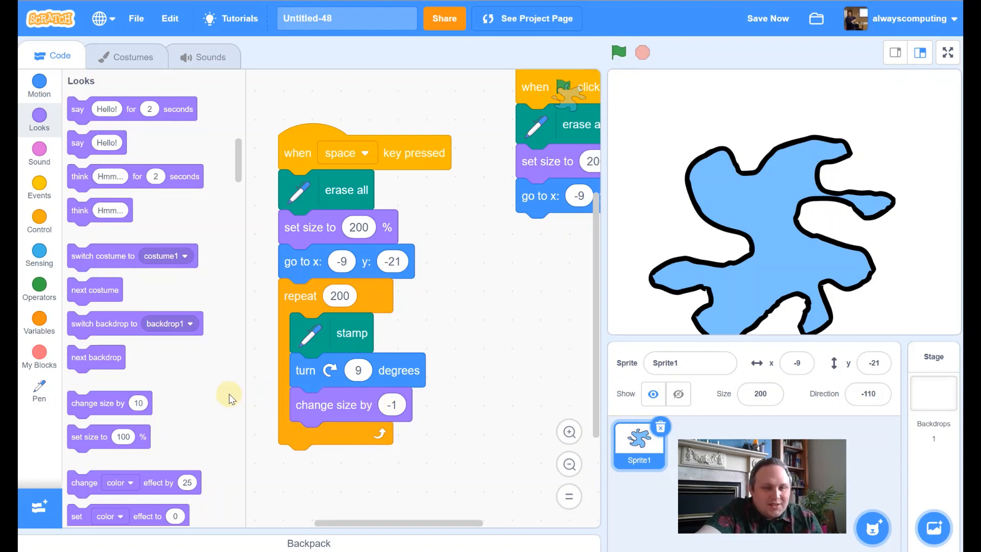
scroll(224, 393, down, 3)
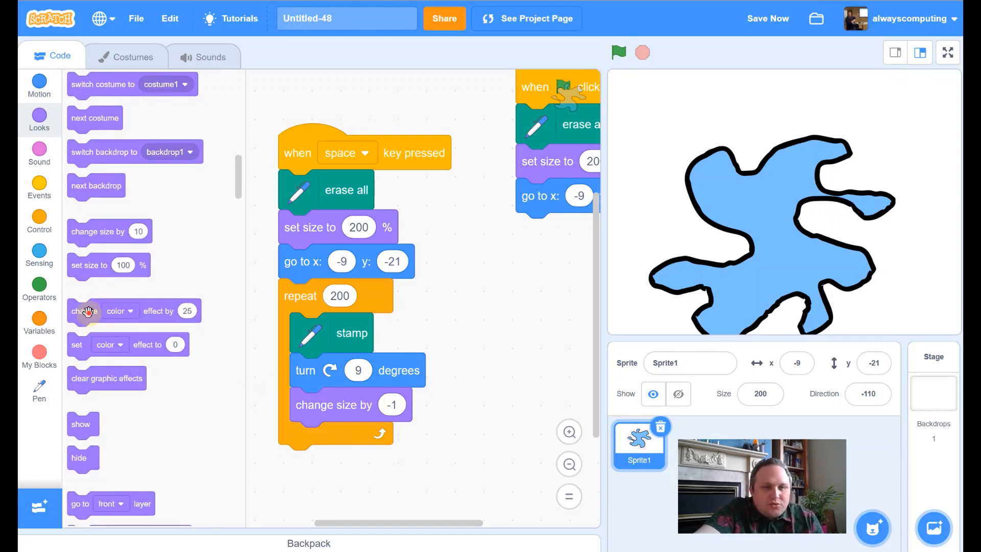
mouse_move(87, 312)
mouse_down()
mouse_move(338, 410)
mouse_move(323, 452)
mouse_up()
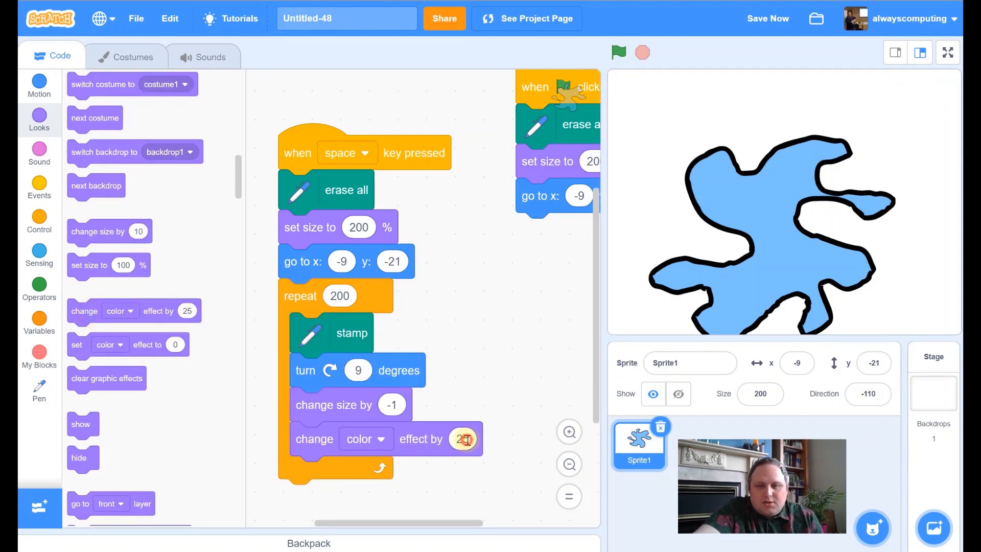
- Add 'change color effect by 1' to the loop, test the pattern and reset the stage
click(462, 438)
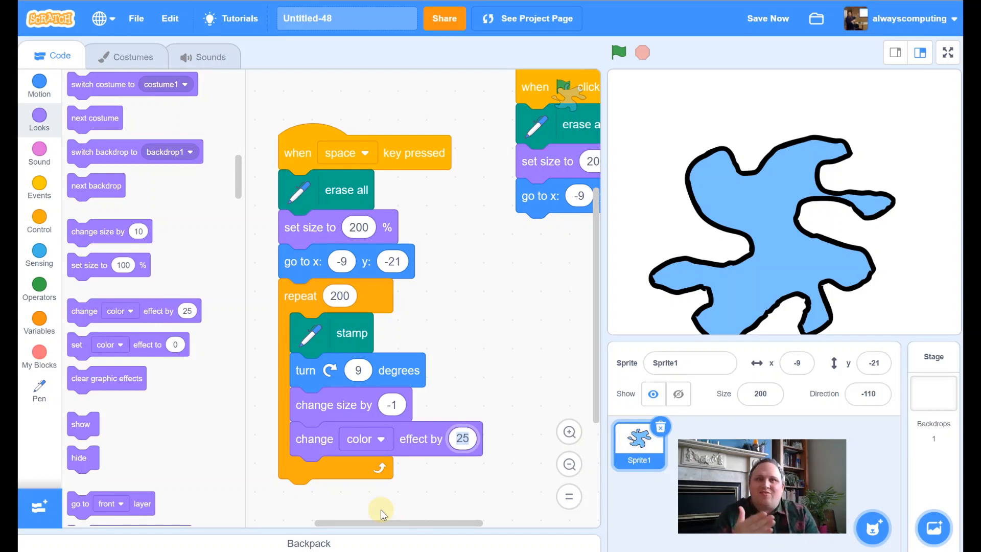
text(1)
click(471, 395)
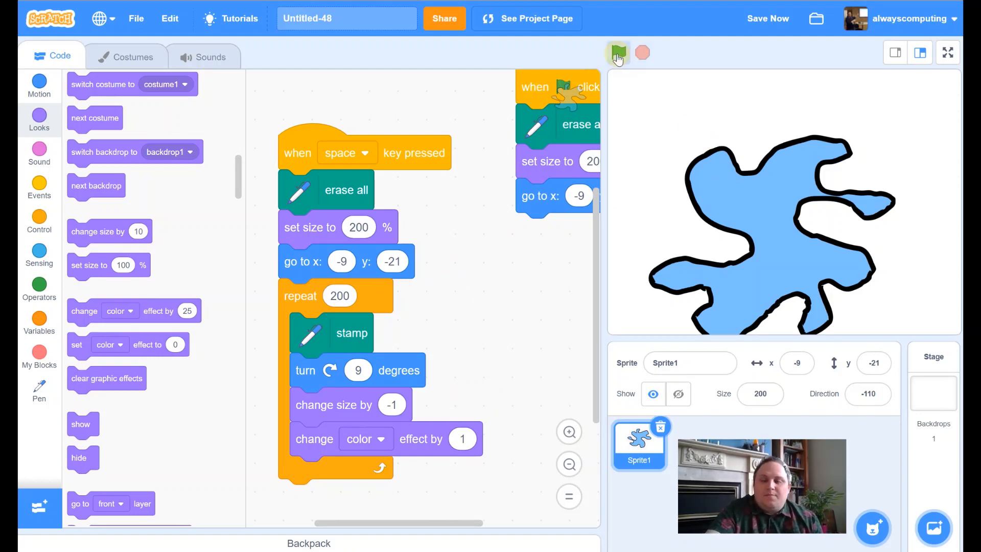
key(space)
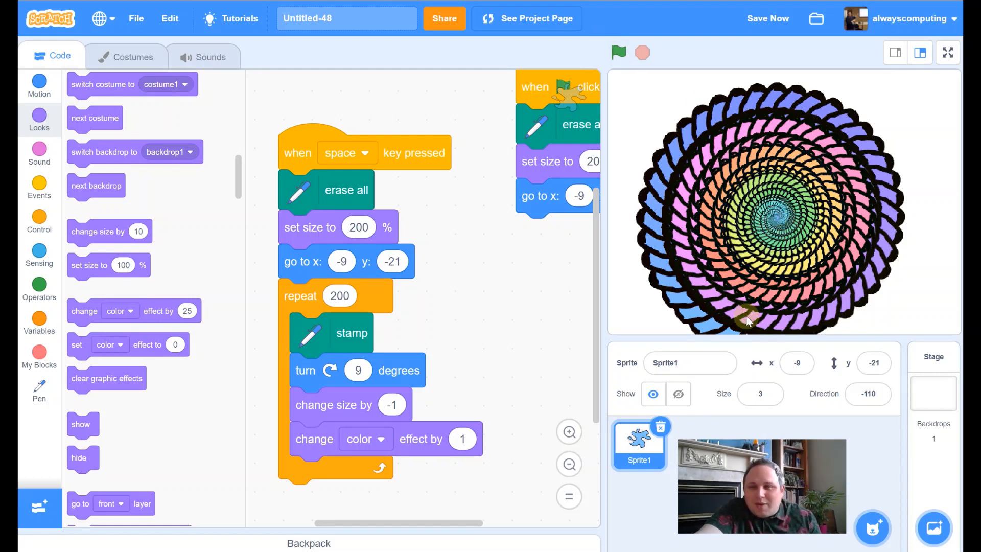
click(617, 54)
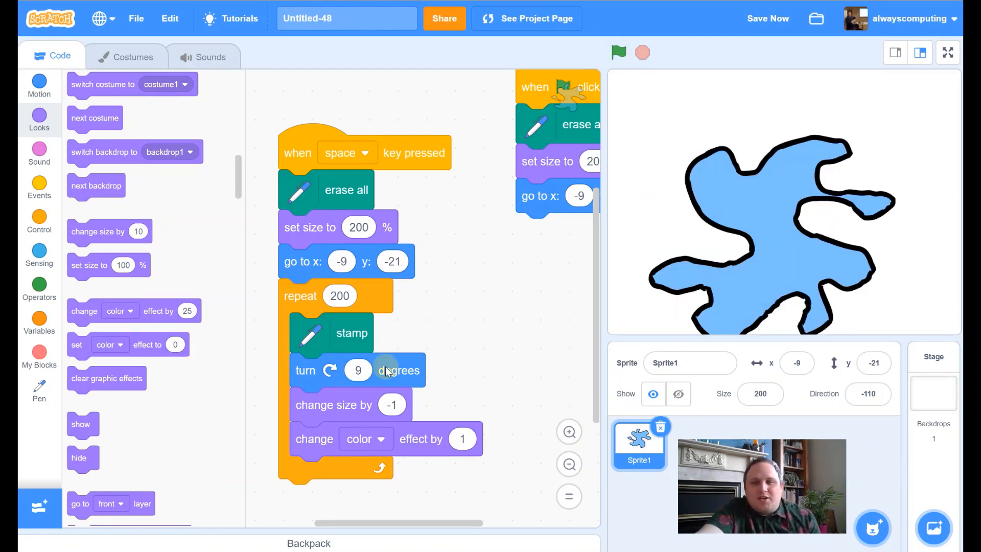
- Raise the colour effect change to 2 and draw the rainbow spiral
click(462, 438)
text(2)
click(511, 399)
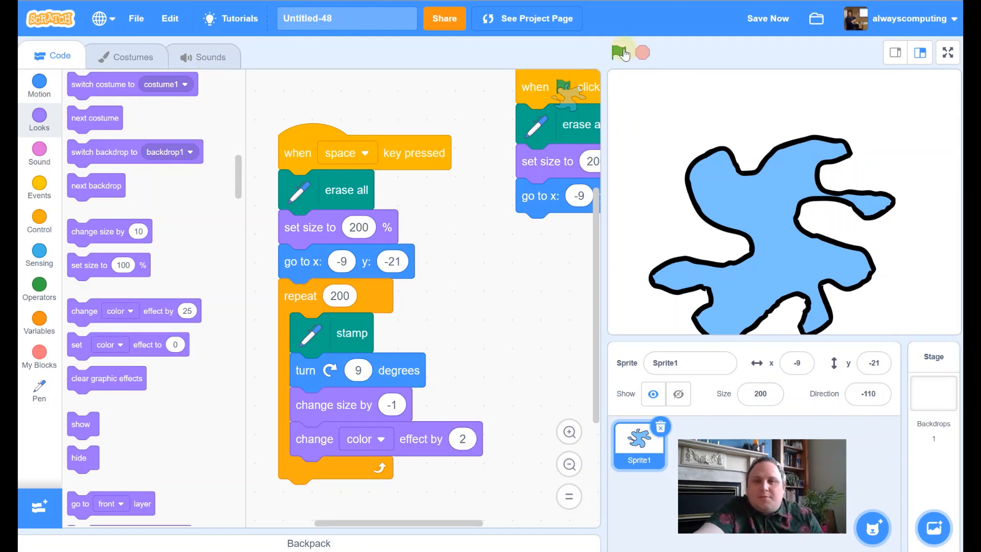
key(space)
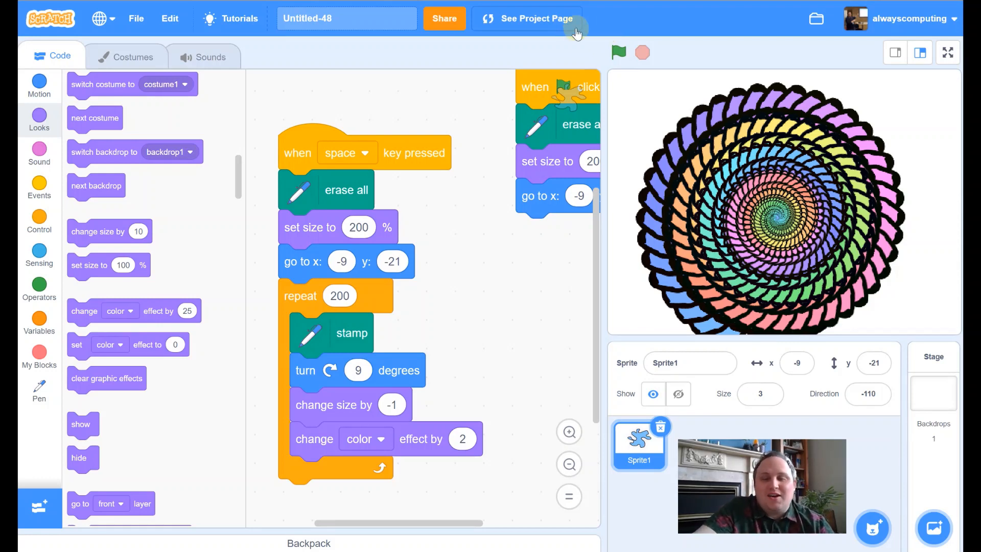
- Reset the stage, set the loop to 100 repeats and redraw the pattern
click(619, 53)
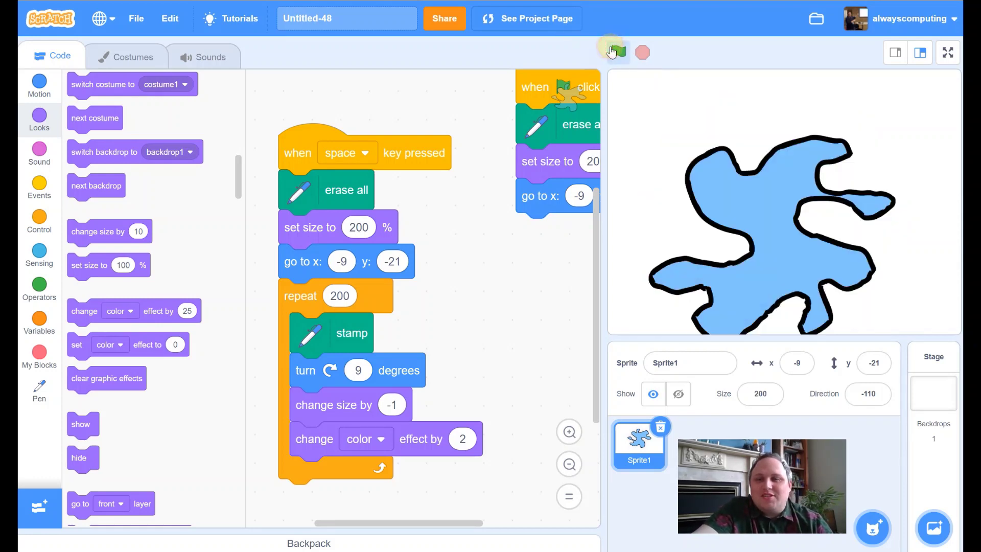
click(332, 298)
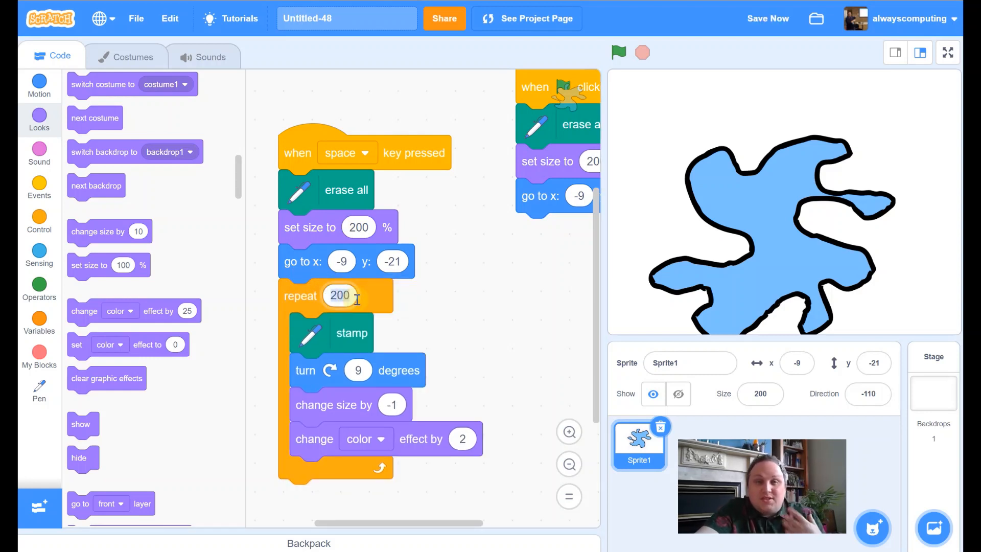
text(1)
click(358, 370)
click(397, 406)
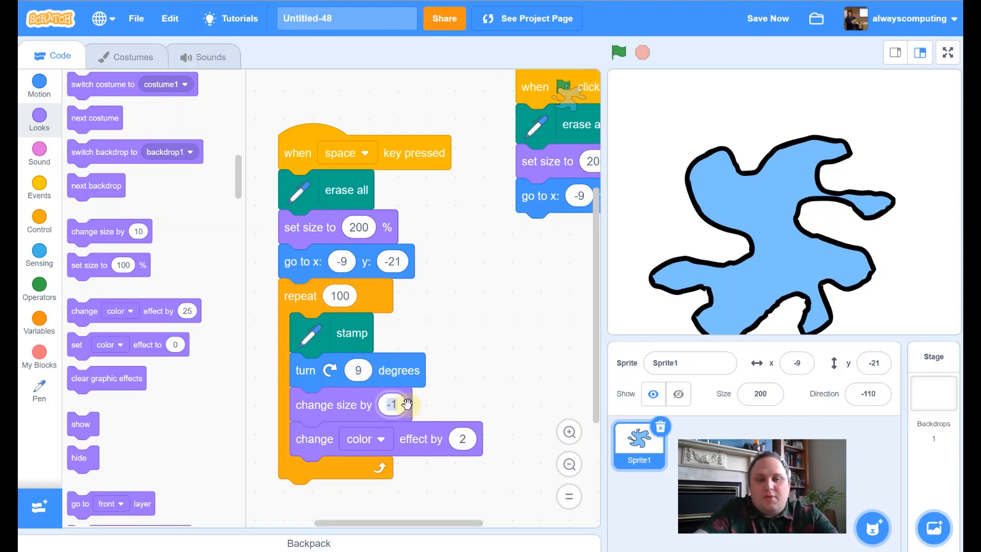
click(620, 52)
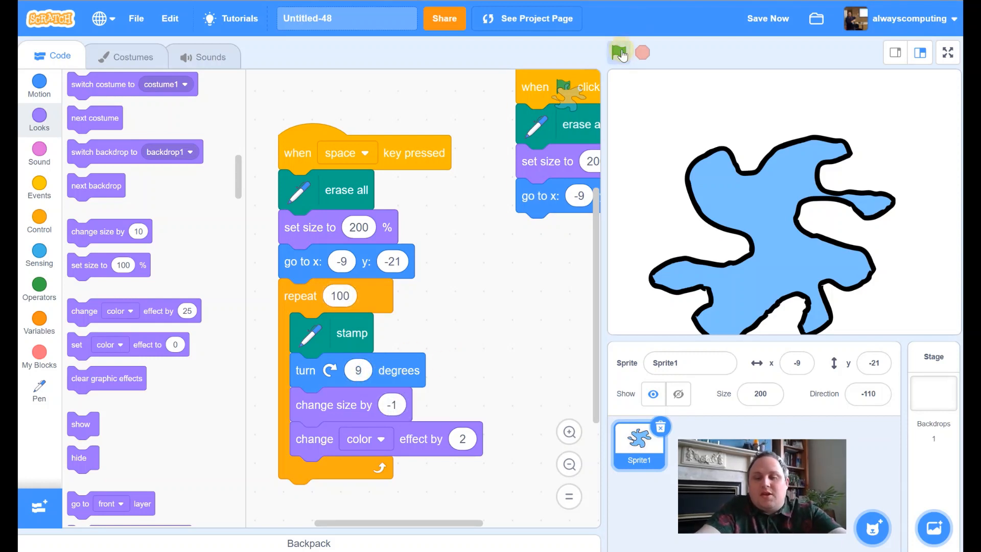
key(space)
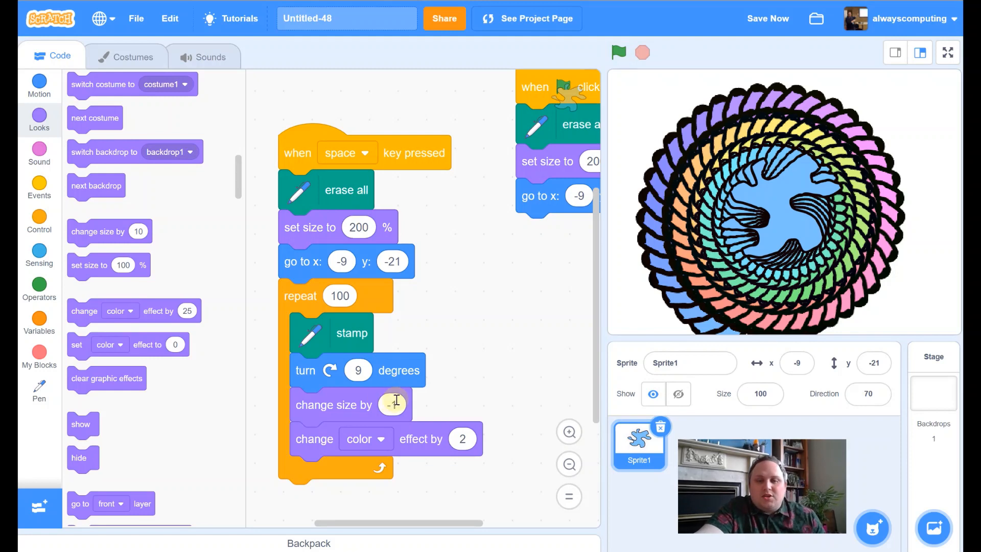
text(-2)
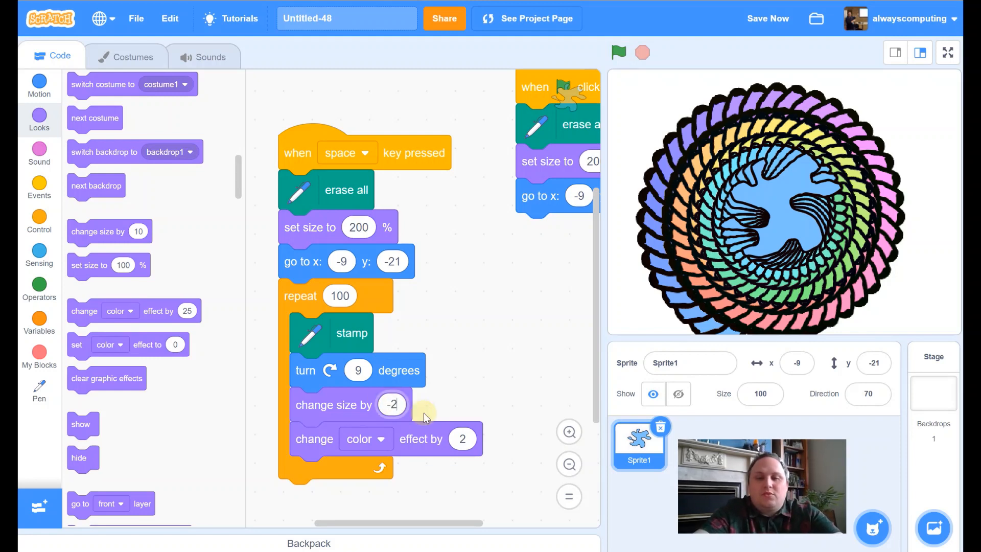
- Set size change -2 and turn 15 degrees, test the pattern and reset the stage
click(488, 376)
click(619, 52)
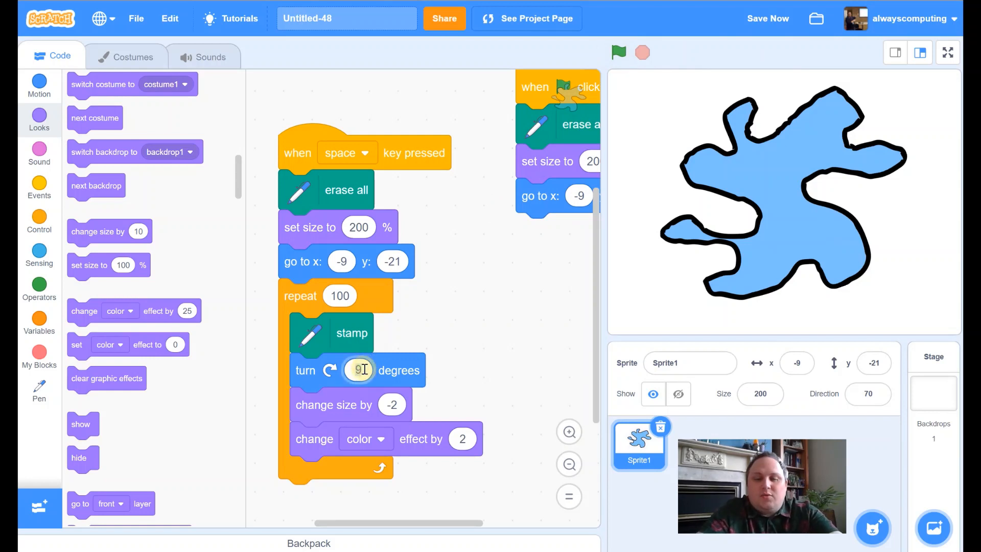
click(358, 370)
text(15)
click(430, 333)
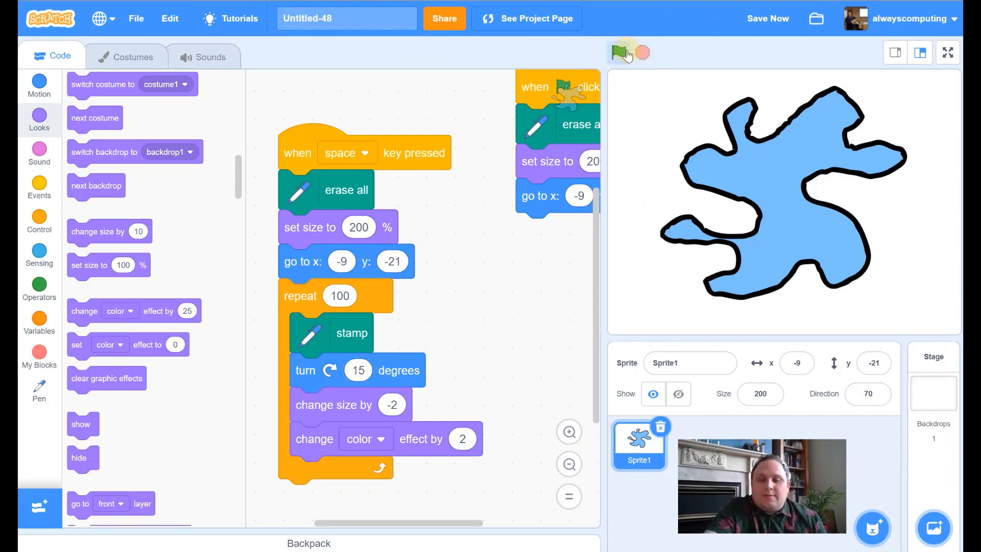
key(space)
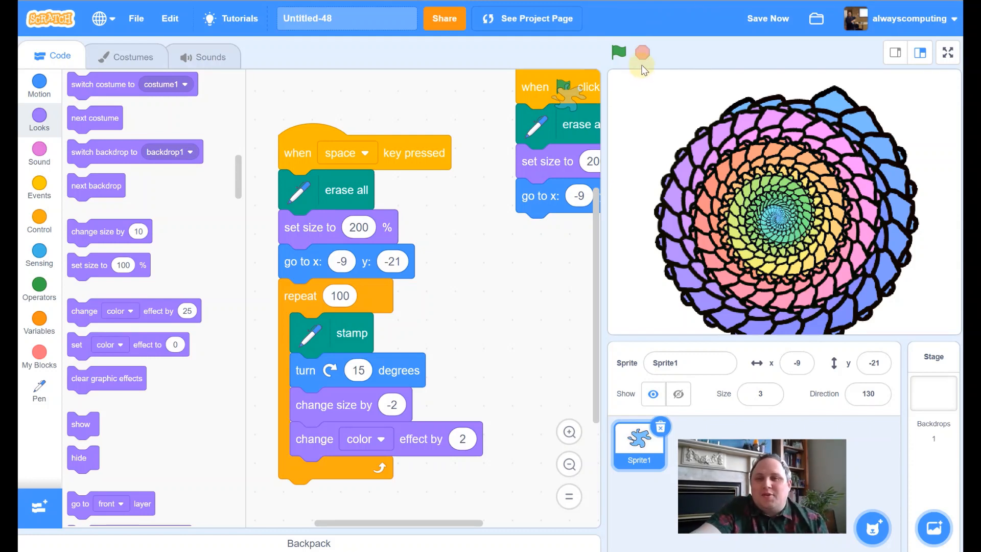
click(619, 52)
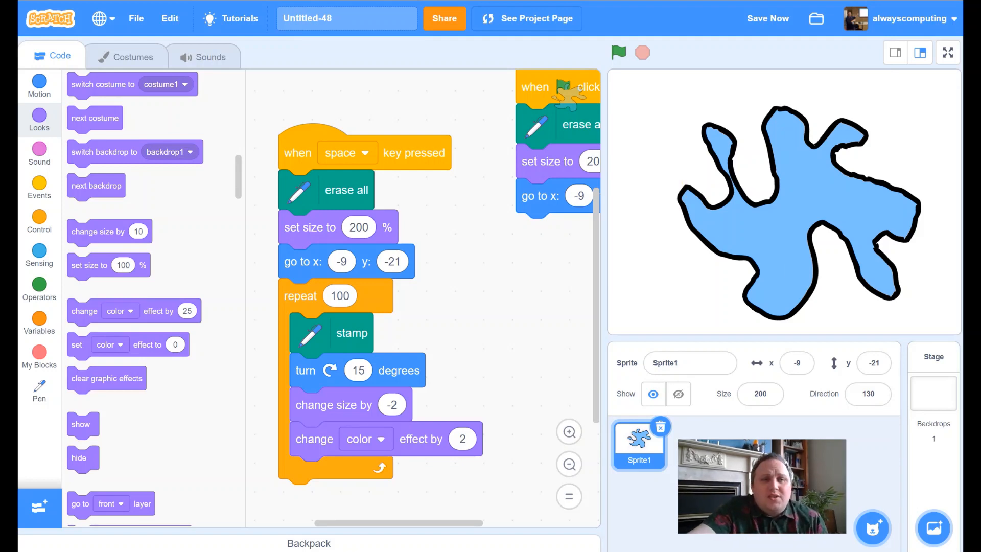
- Create a new blank painted costume for Sprite1
click(129, 58)
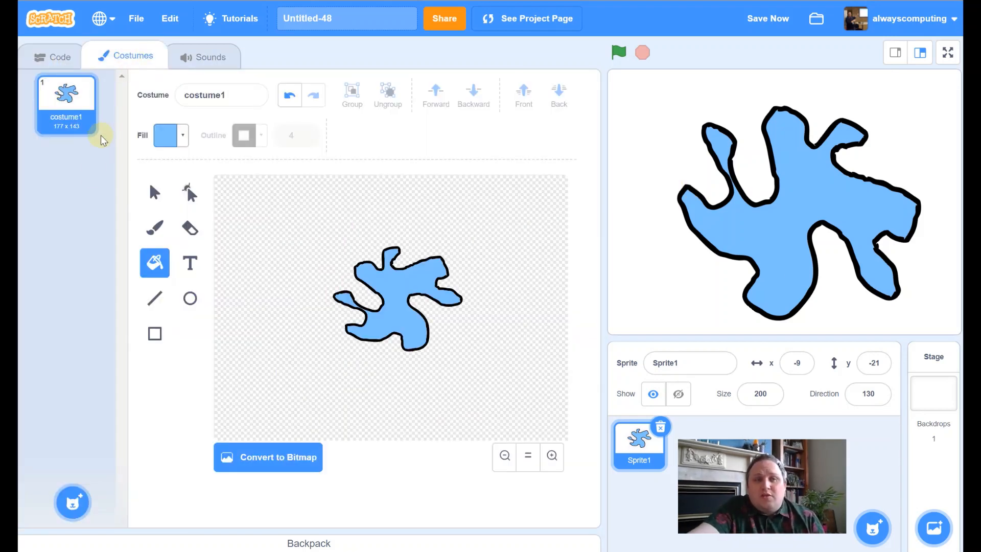
click(73, 448)
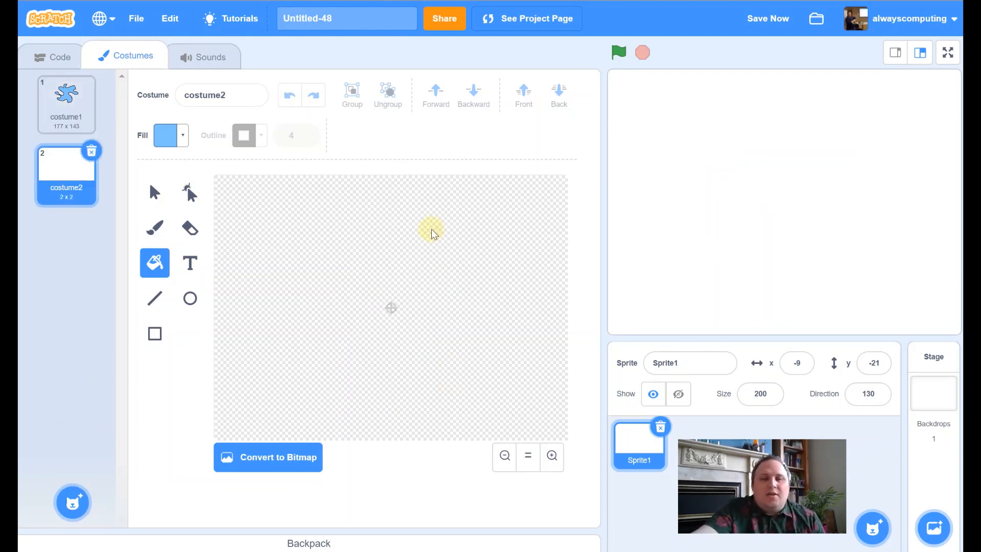
click(77, 123)
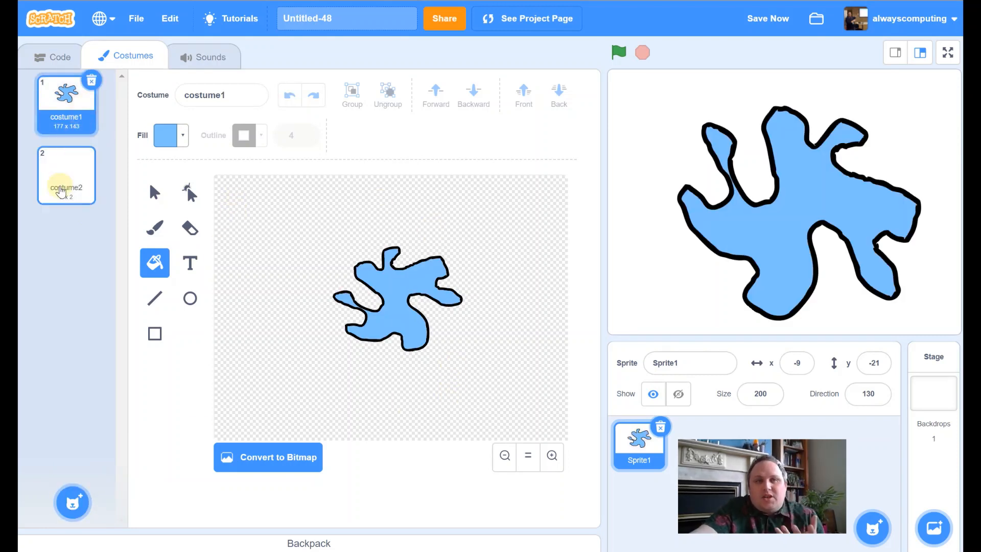
click(66, 176)
- Choose the freehand brush with a black fill colour, undoing a stray dot
click(157, 298)
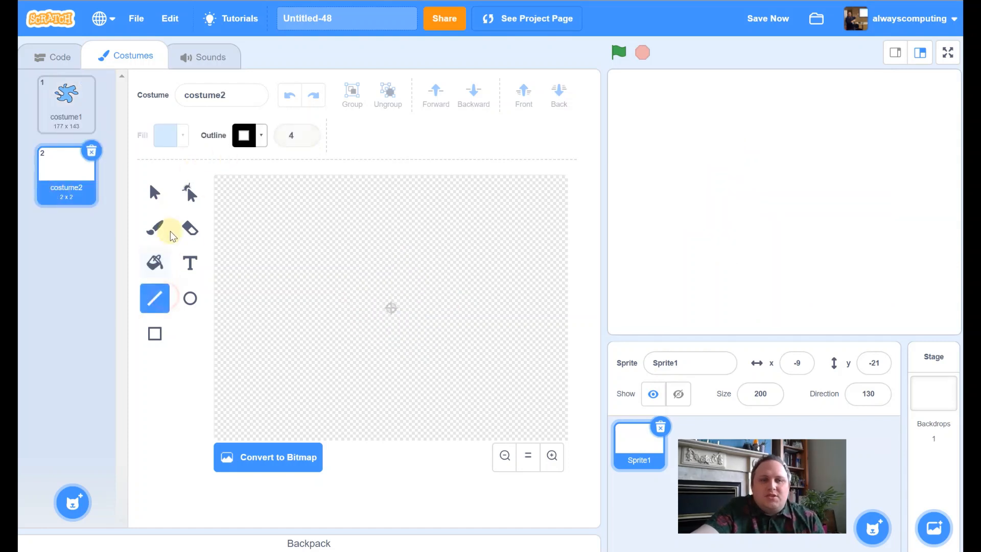
click(155, 229)
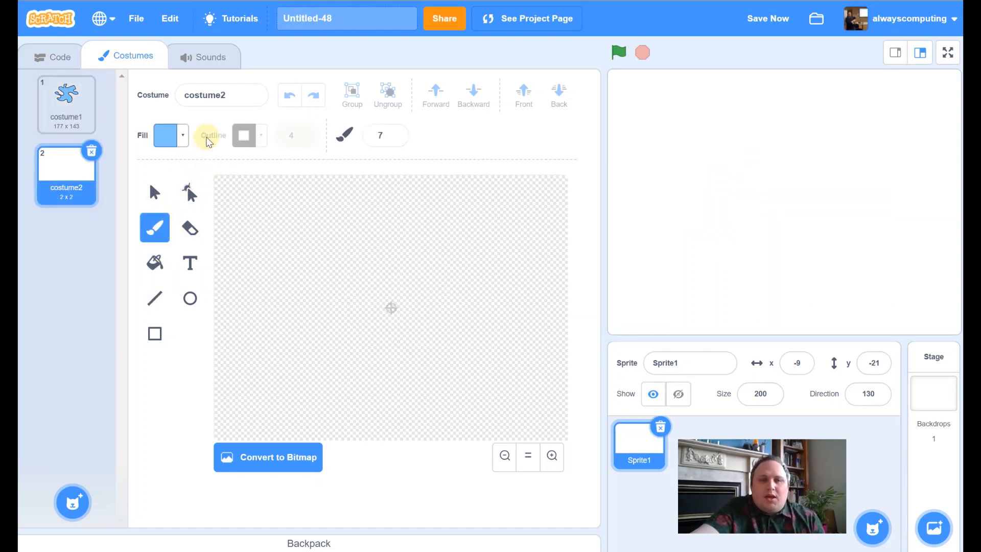
click(182, 136)
drag(204, 279, 85, 278)
click(326, 275)
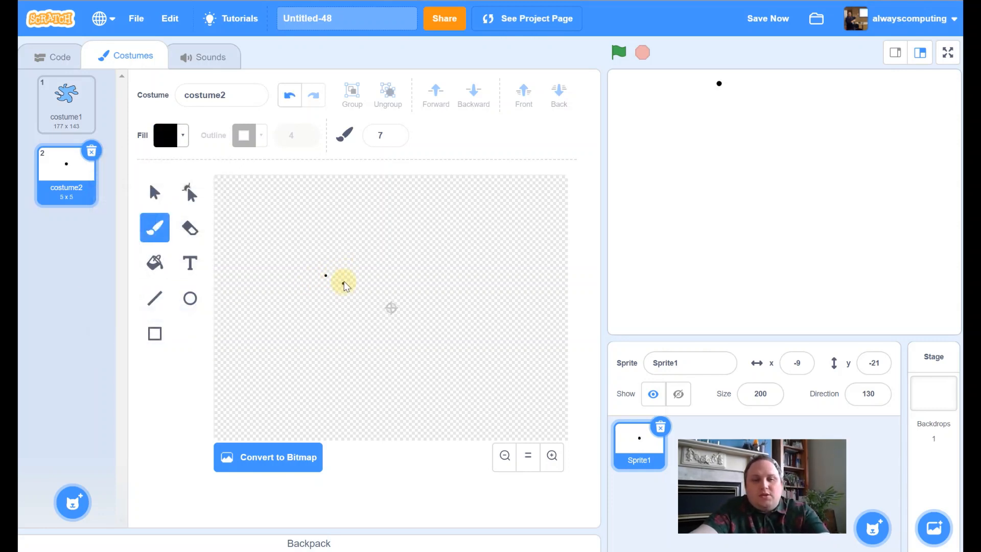
key(ctrl+z)
- Draw a spiky zigzag outline on the canvas and run the project with it
drag(307, 261, 334, 383)
mouse_move(395, 367)
mouse_down()
mouse_move(463, 395)
mouse_move(496, 275)
mouse_up()
mouse_move(419, 299)
mouse_down()
mouse_move(451, 227)
mouse_move(351, 190)
mouse_move(335, 295)
mouse_move(298, 223)
mouse_move(309, 263)
mouse_up()
drag(470, 352, 470, 351)
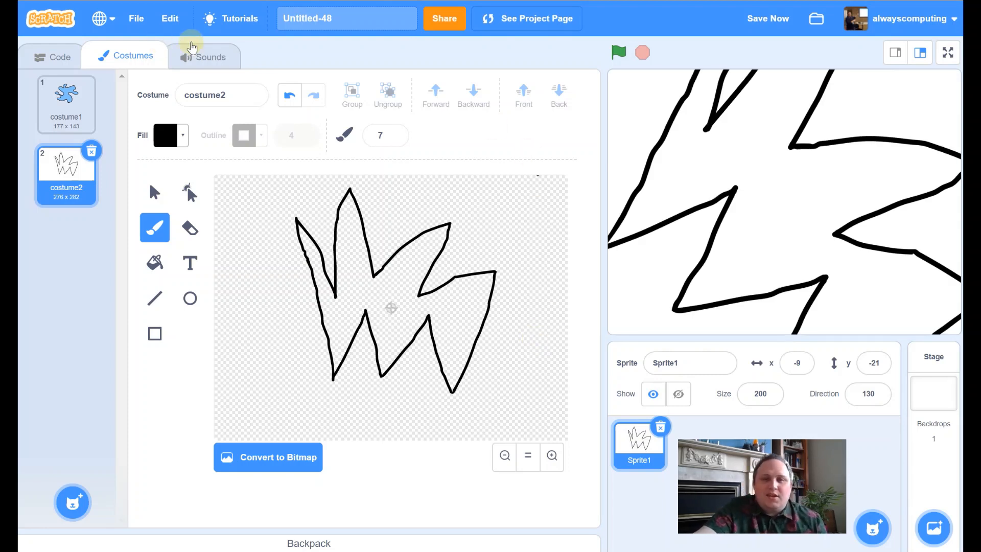
click(618, 52)
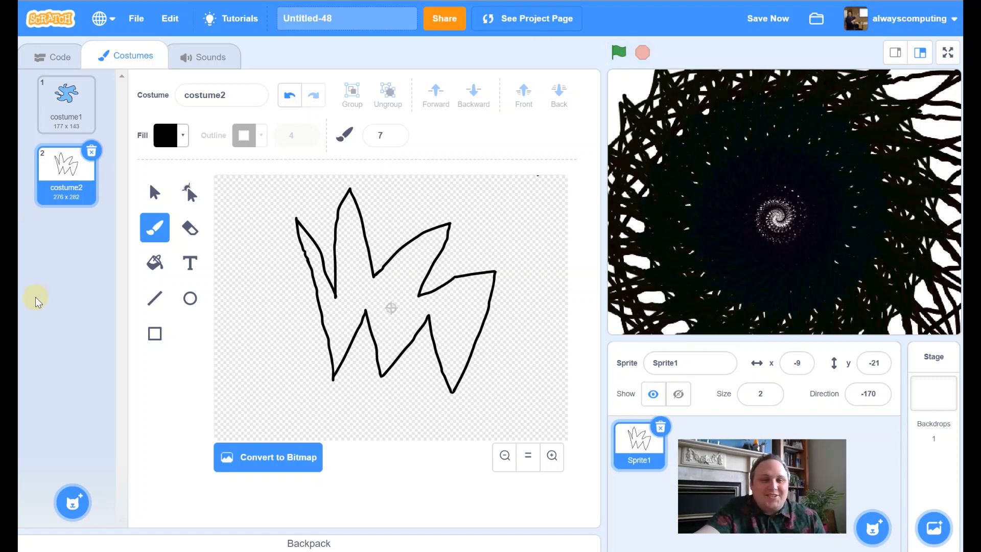
- Back out of the costume library and create another blank painted costume
click(74, 504)
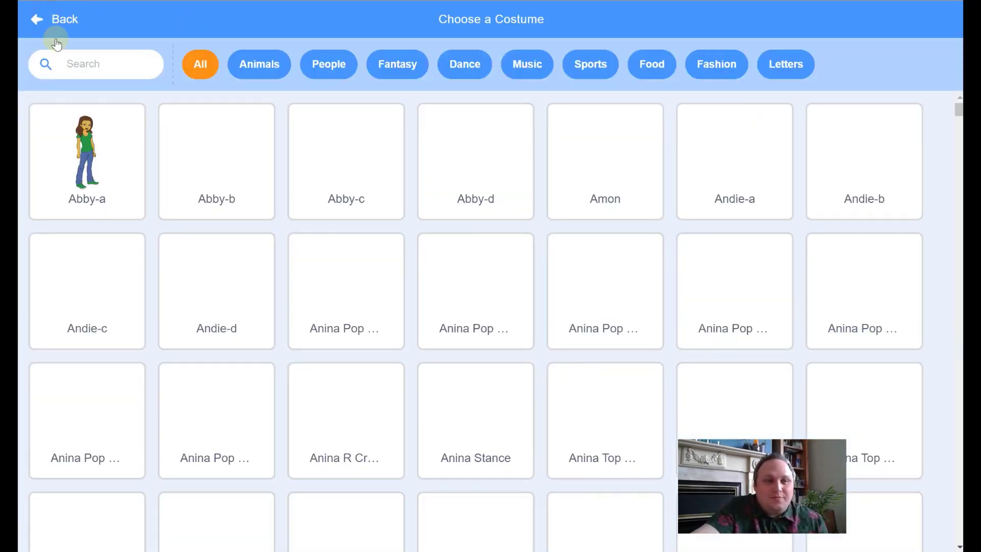
click(44, 17)
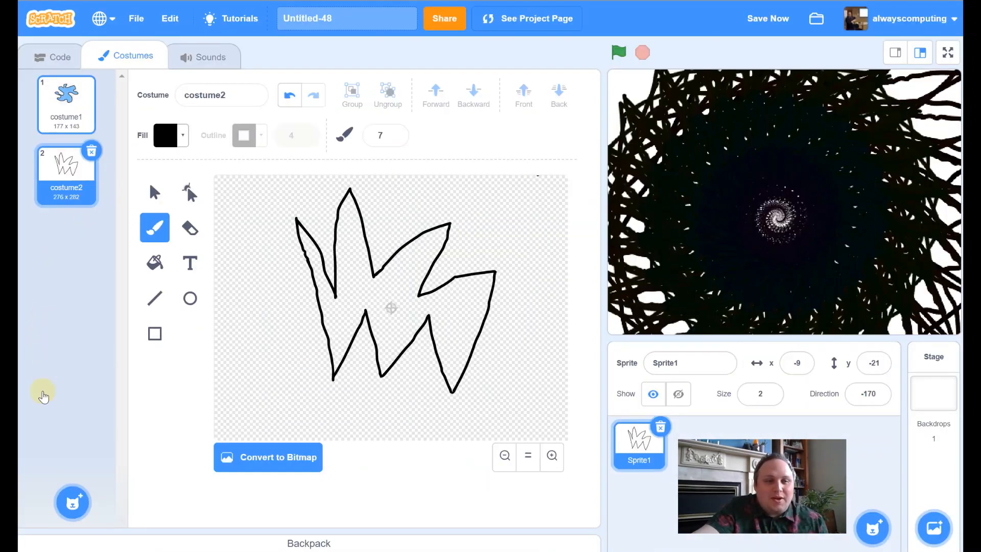
mouse_move(74, 502)
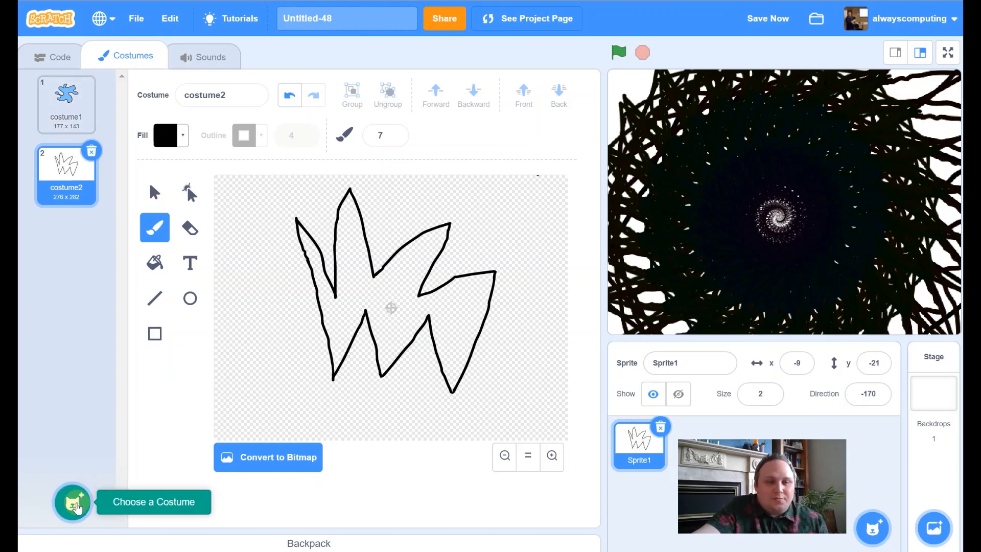
click(75, 451)
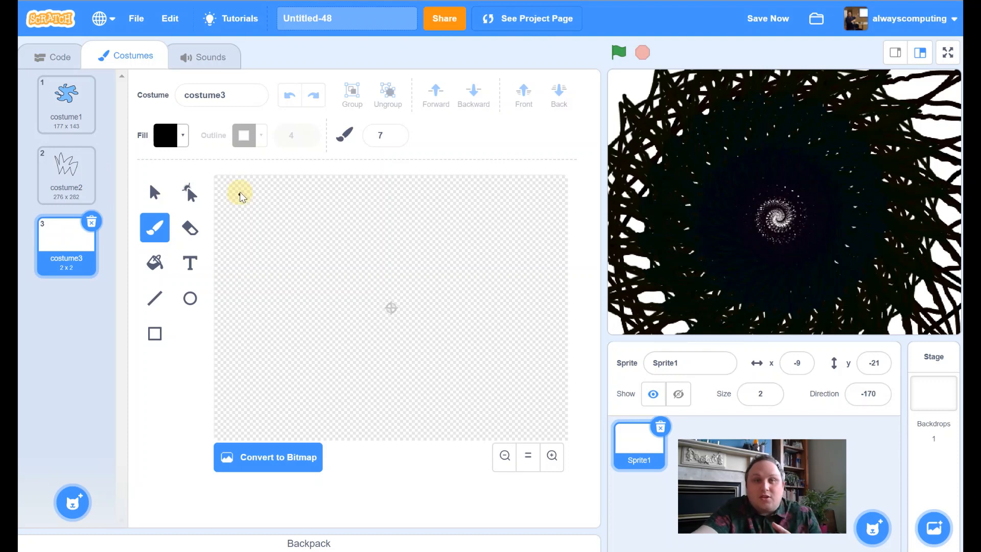
- Select the Circle tool and set its fill colour to purple
click(190, 299)
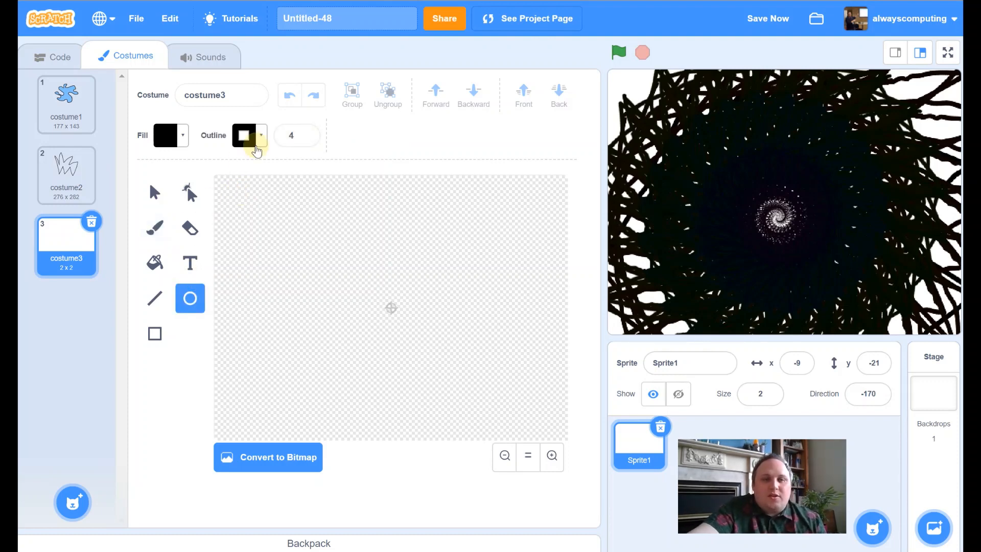
click(256, 139)
click(183, 136)
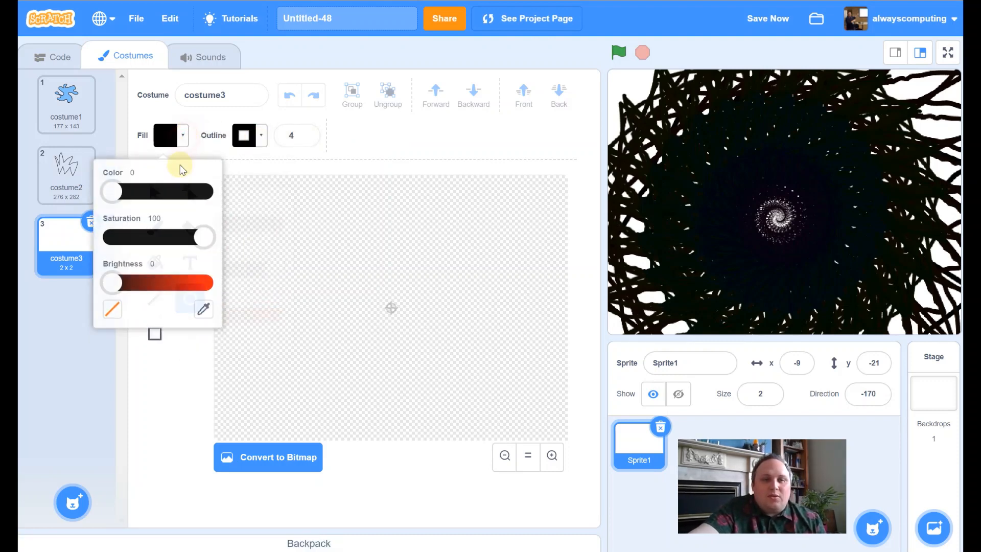
drag(112, 281, 208, 281)
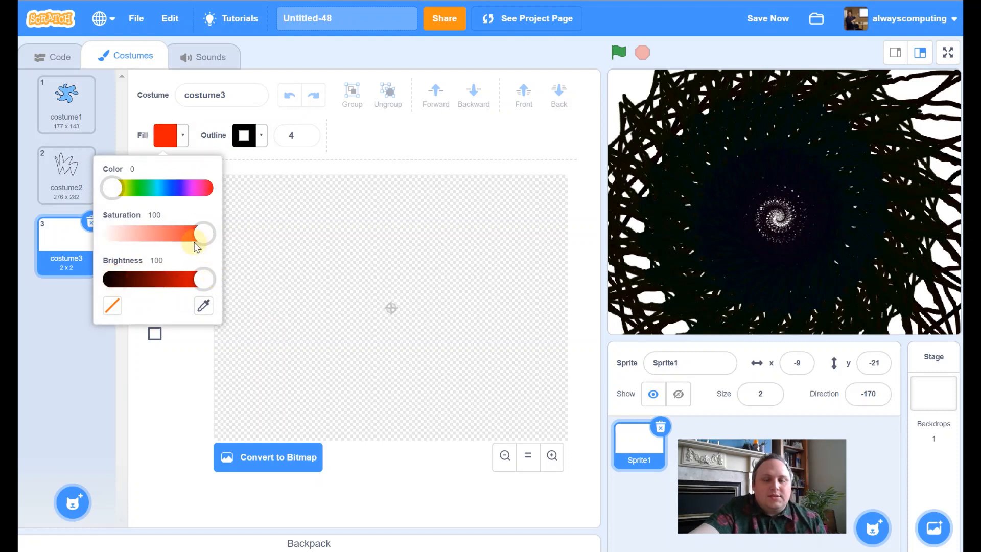
drag(205, 234, 175, 234)
drag(113, 189, 179, 188)
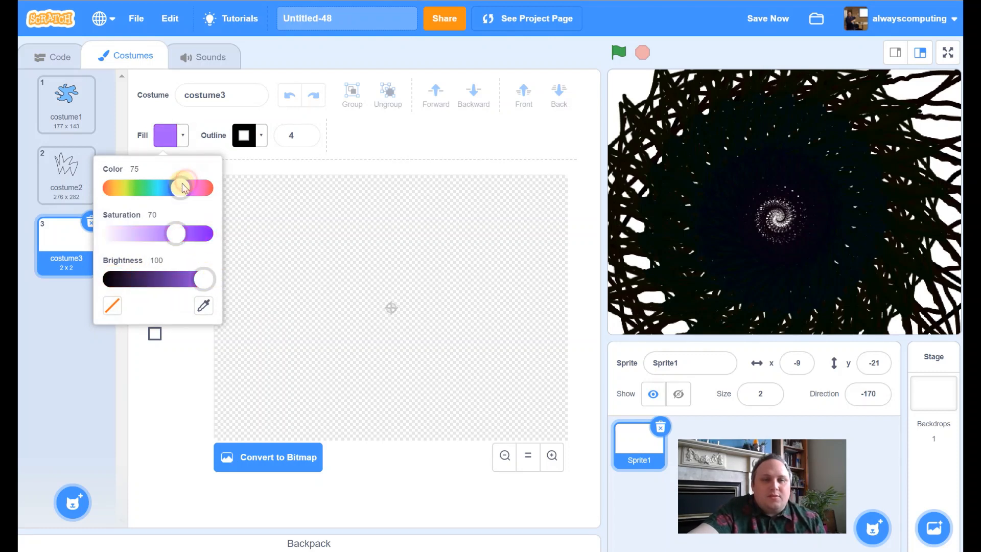
click(415, 145)
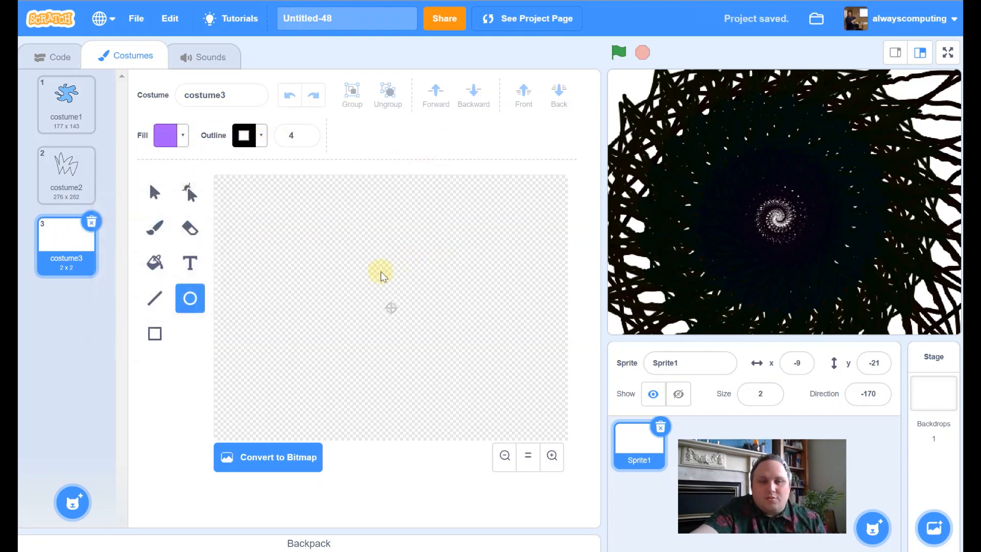
- Draw seven purple ellipses of varying sizes scattered around the costume
drag(419, 269, 458, 307)
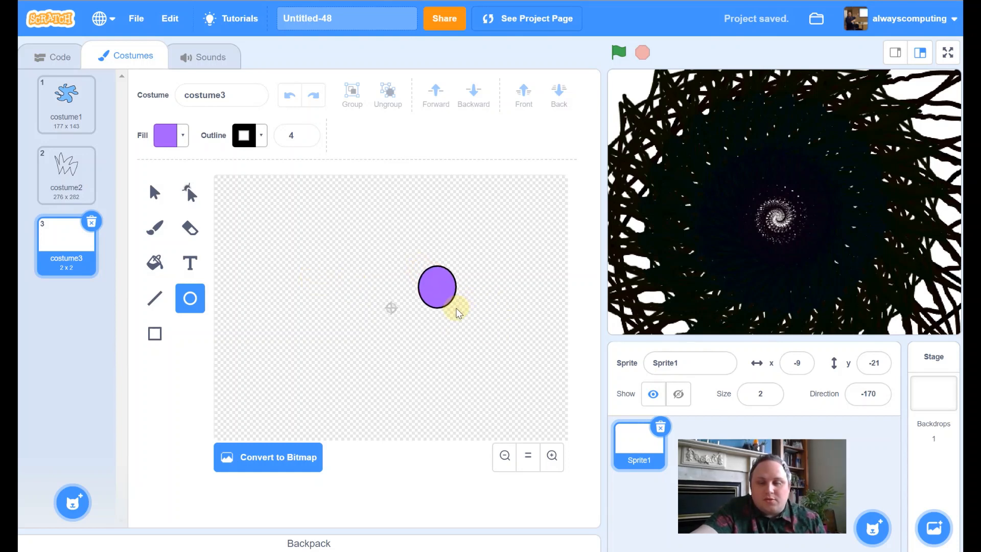
drag(305, 307, 334, 339)
drag(333, 238, 365, 291)
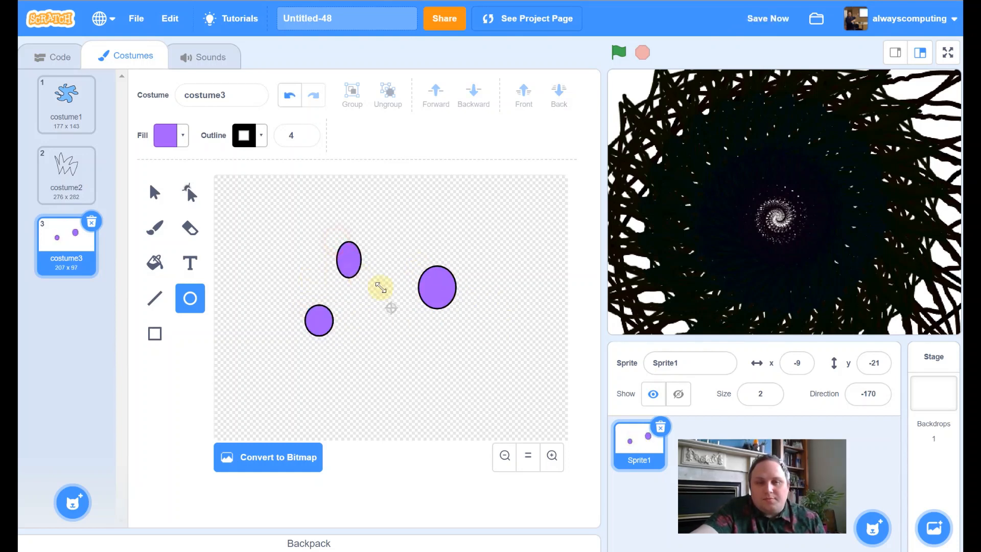
drag(410, 374, 456, 420)
drag(525, 235, 539, 268)
drag(463, 325, 496, 342)
drag(348, 324, 375, 342)
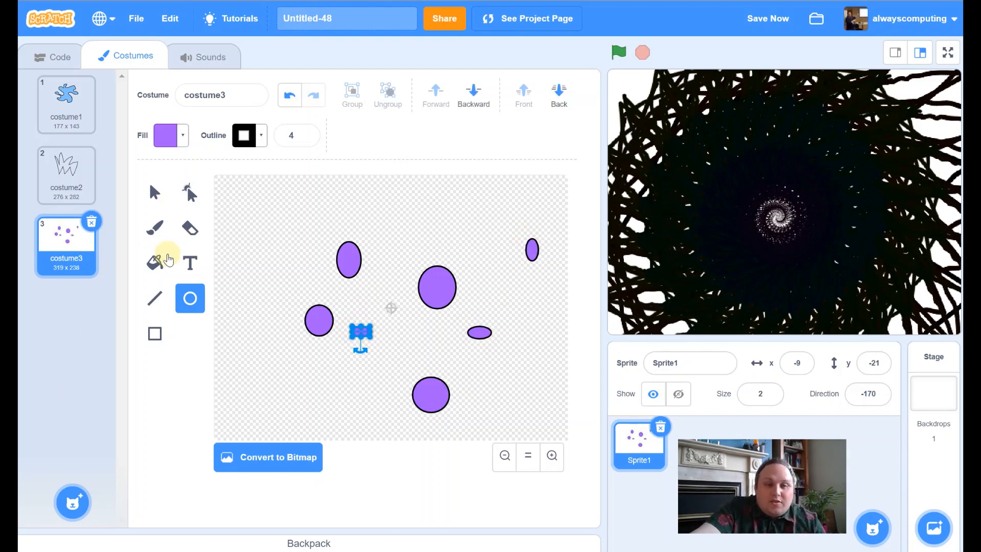
- With the Fill bucket, paint the top ellipse cyan and the small right one green
click(155, 263)
click(170, 135)
drag(187, 216, 136, 233)
click(348, 260)
click(170, 135)
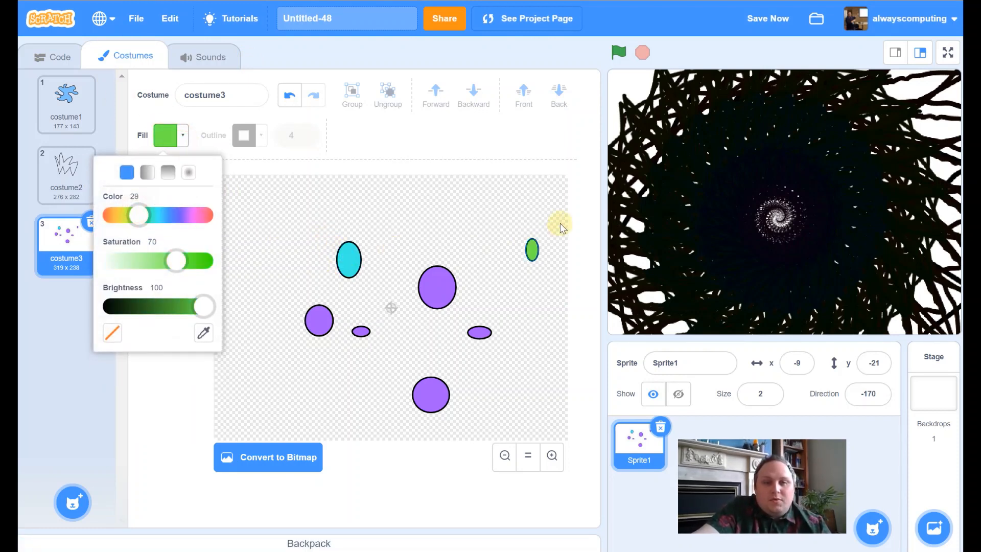
click(532, 250)
- Paint the left ellipse magenta, the bottom circle orange and the small flat one green
click(170, 135)
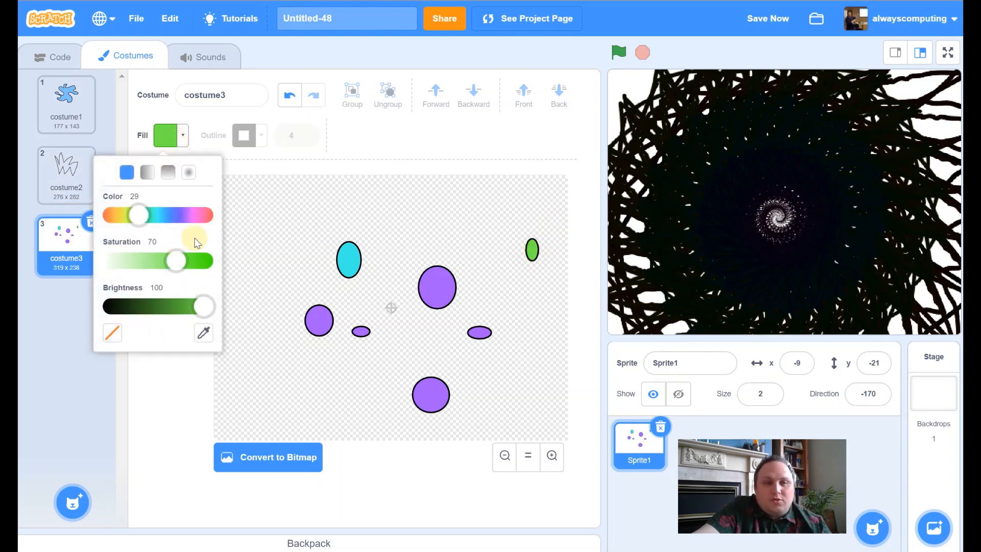
click(201, 217)
click(319, 320)
click(171, 135)
click(115, 217)
click(431, 395)
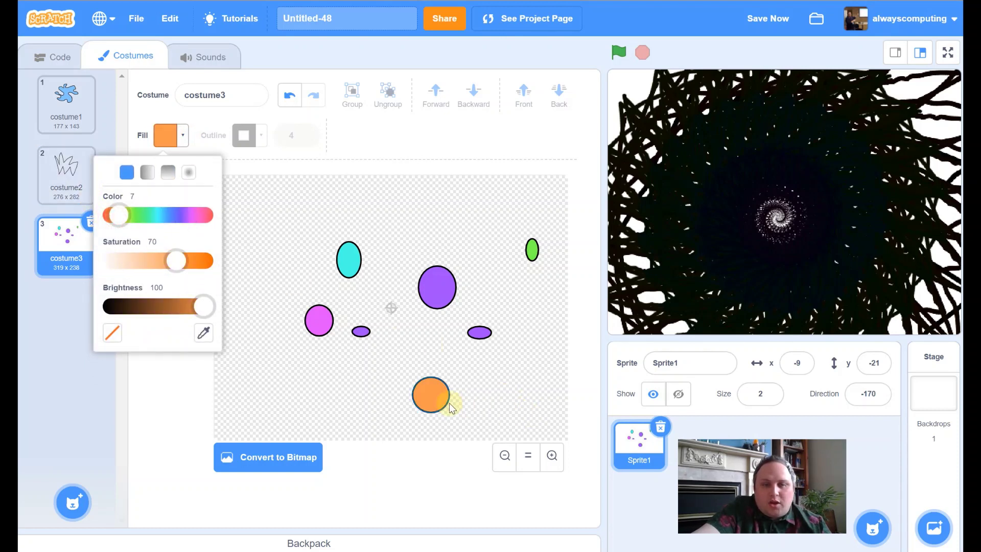
click(185, 146)
drag(115, 215, 136, 216)
click(480, 333)
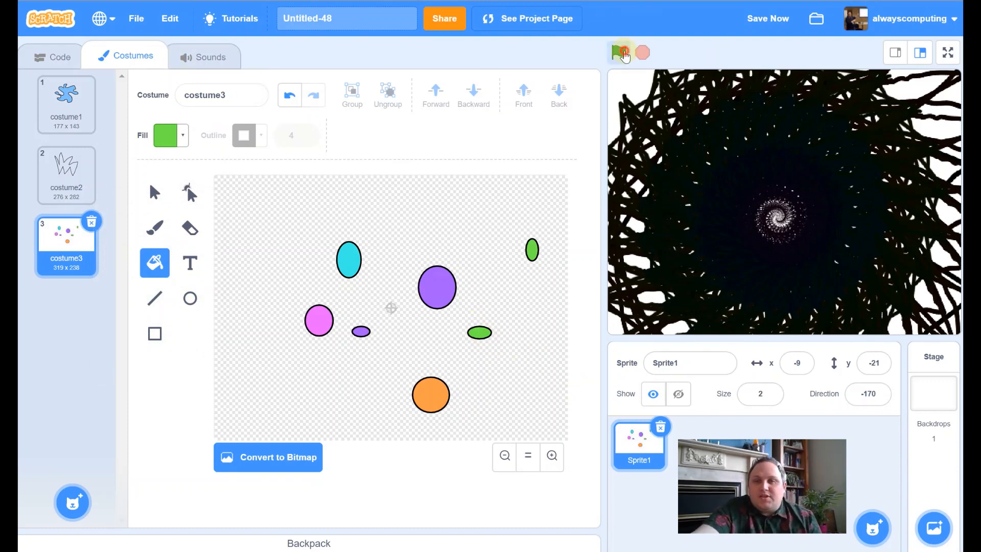
- Run the colourful spiral, then switch the sprite back to its splat costume
click(619, 52)
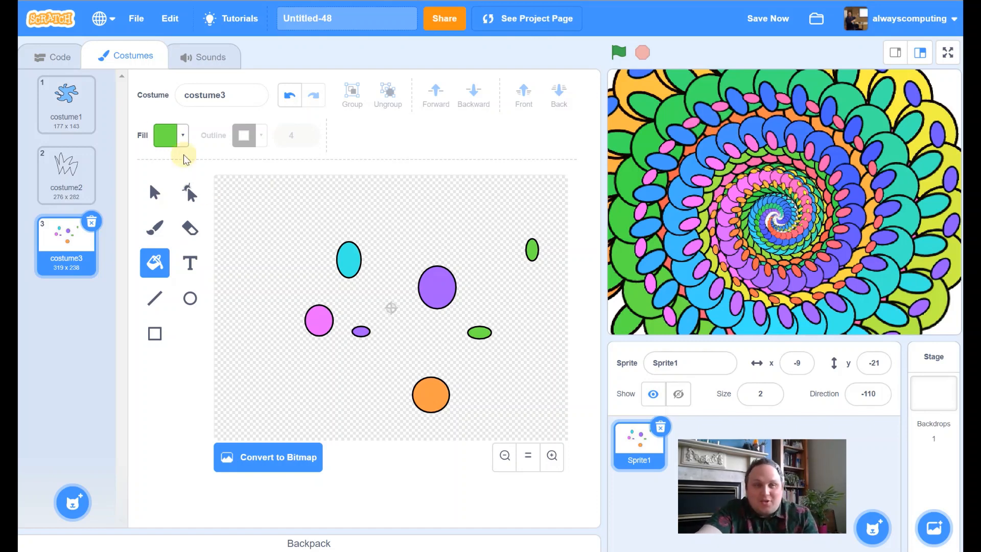
click(47, 184)
click(62, 90)
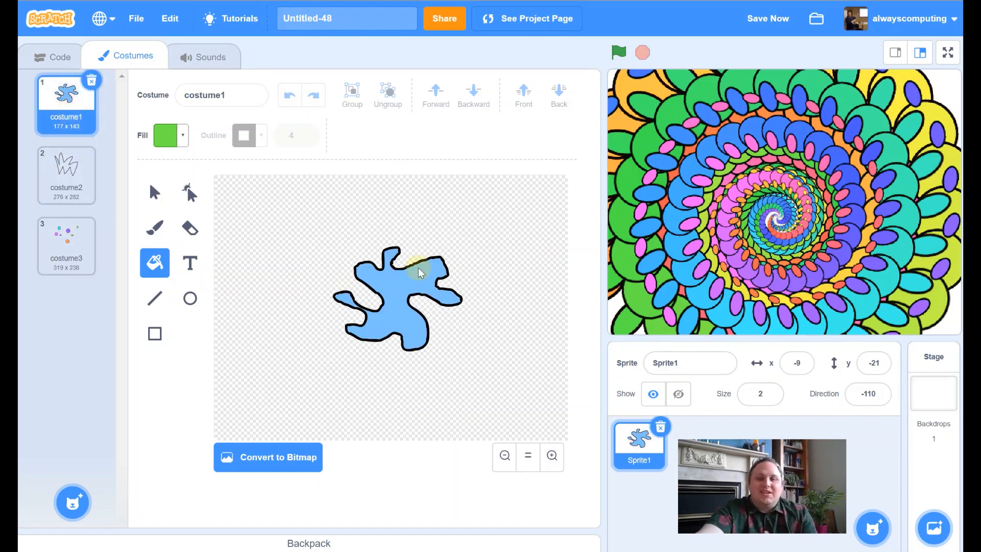
- Return to the scripts, open the project page and select its title to rename
click(54, 56)
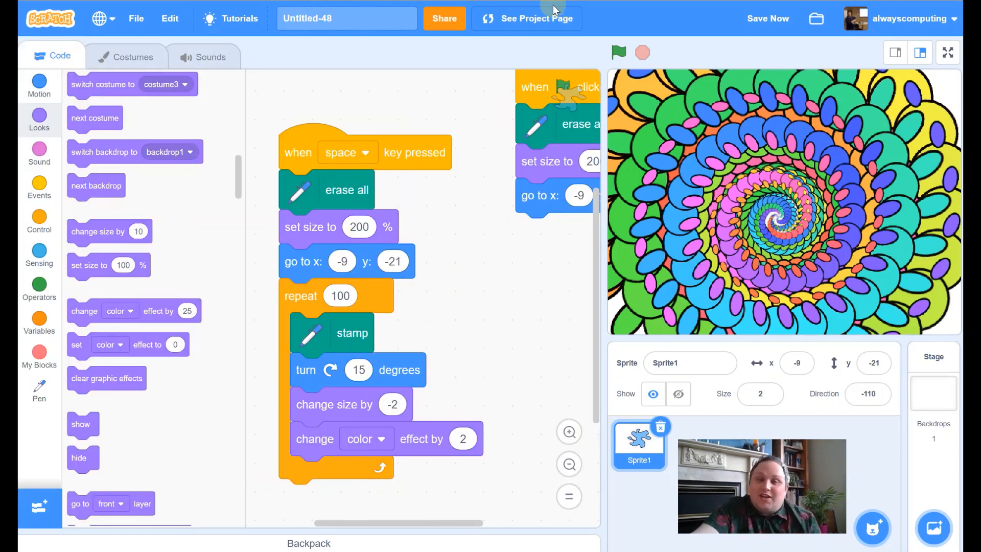
click(542, 21)
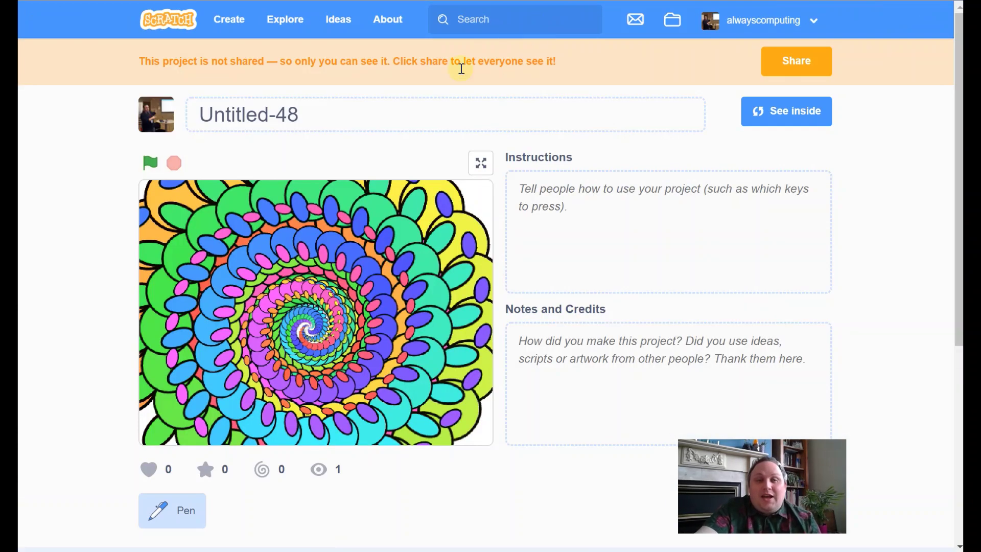
click(414, 119)
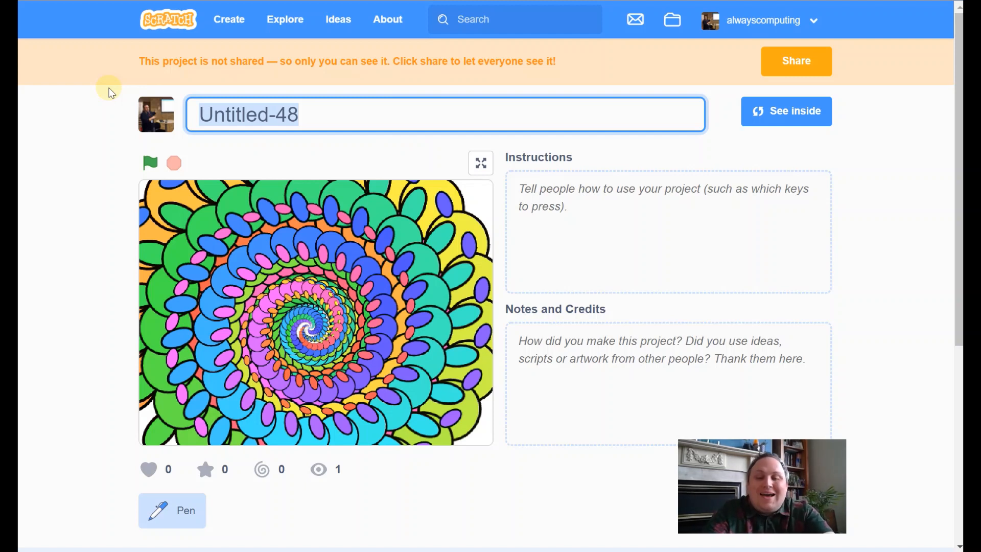
text(Pattern Stamper)
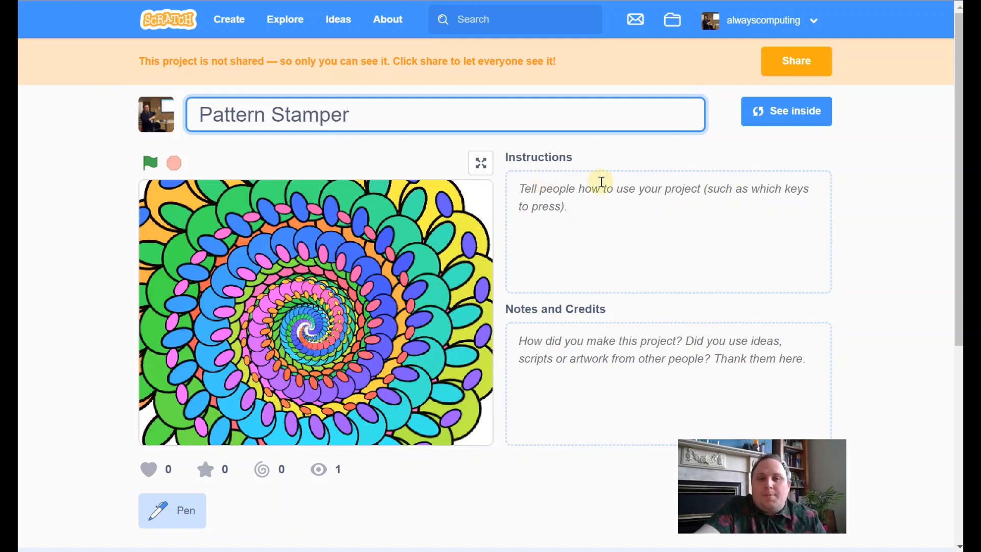
- Begin entering text in the project's Instructions box
click(600, 199)
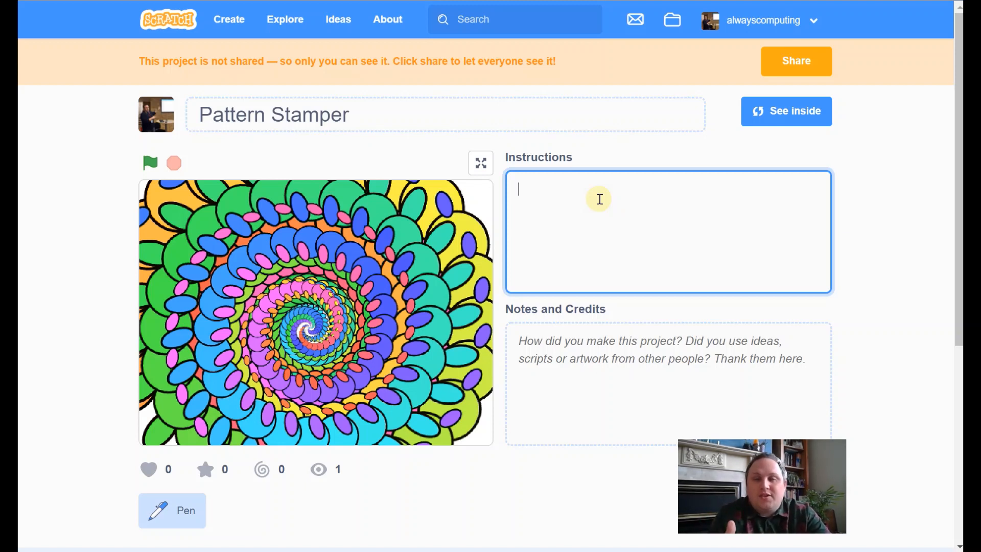
text(Press space to )
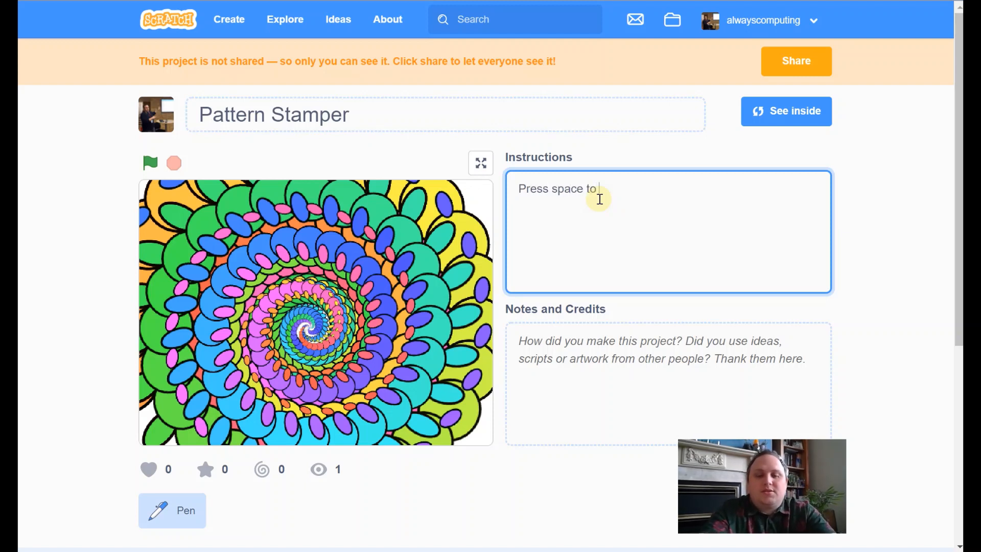
text(start the animation.)
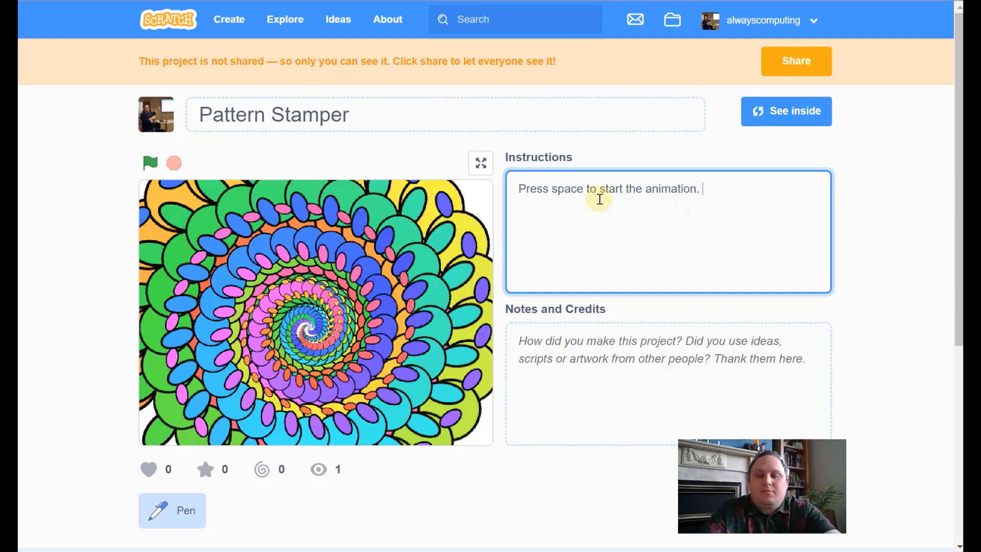
- Test the project with the green flag and space key, then return to the Instructions box
click(150, 163)
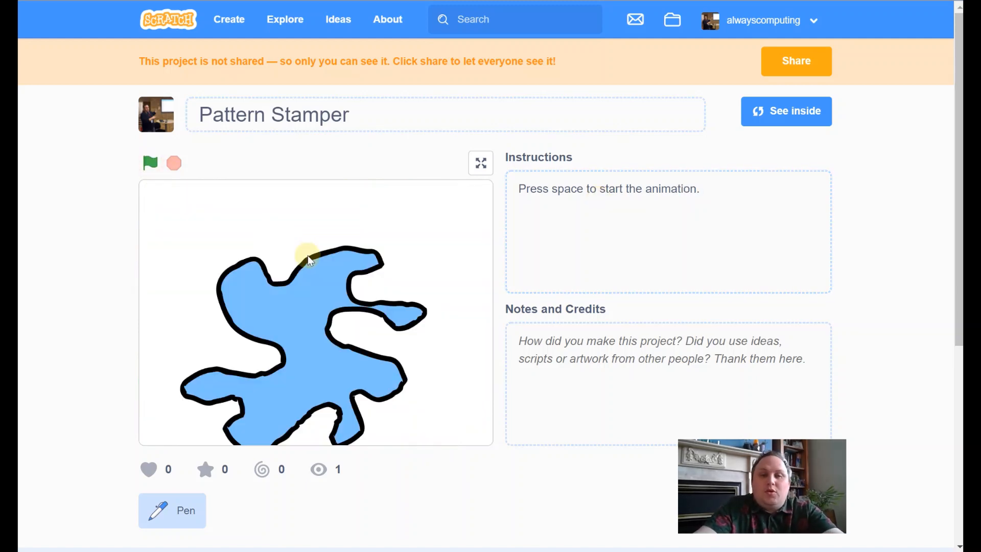
key(space)
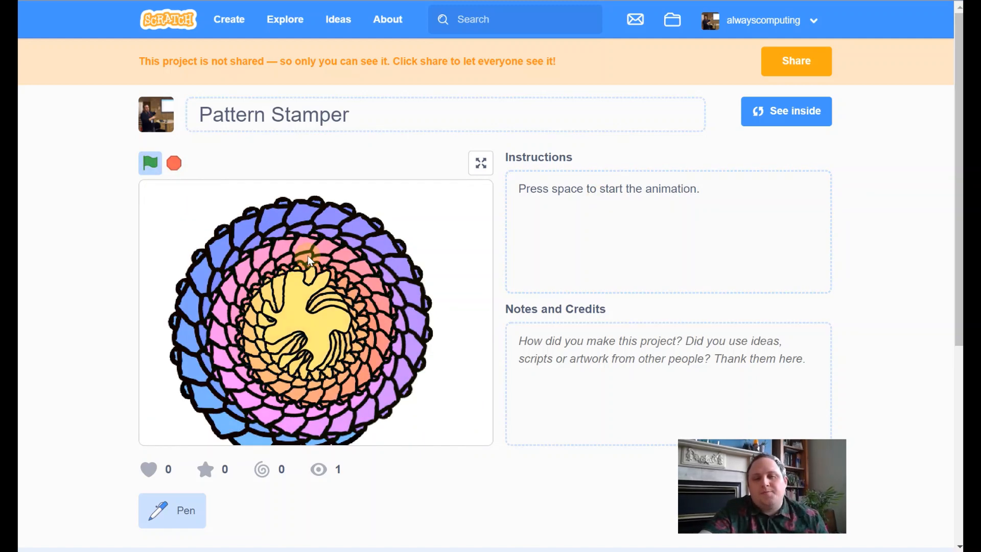
click(545, 215)
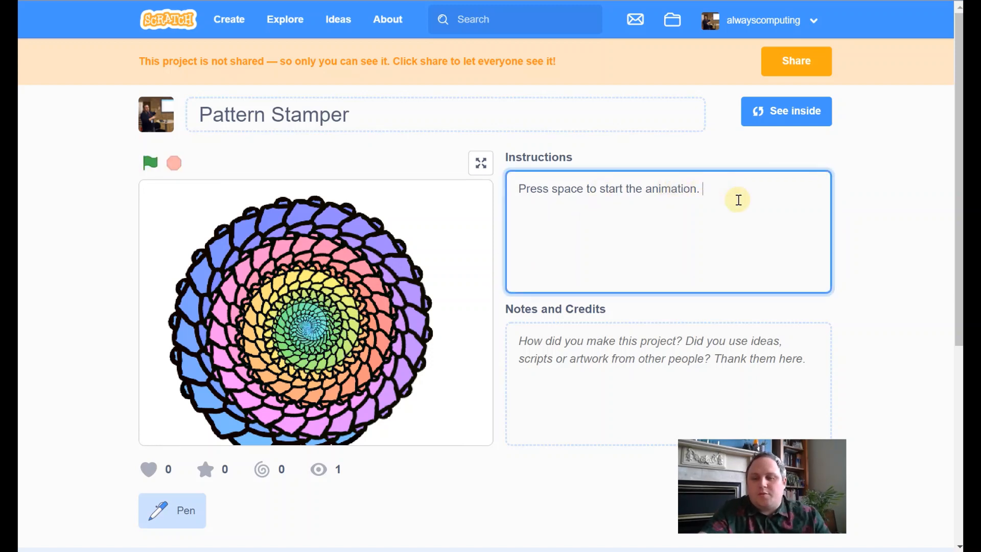
text(Press)
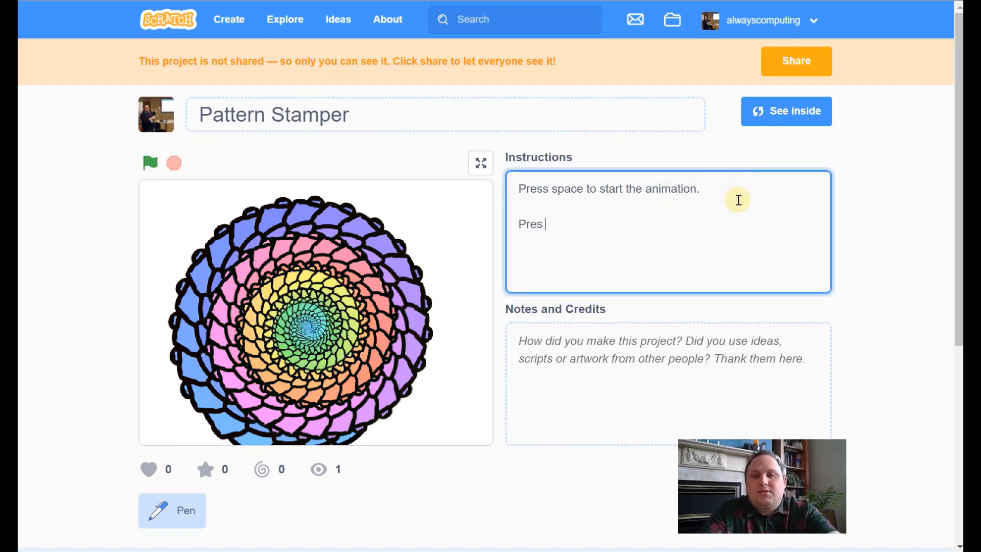
text( see in)
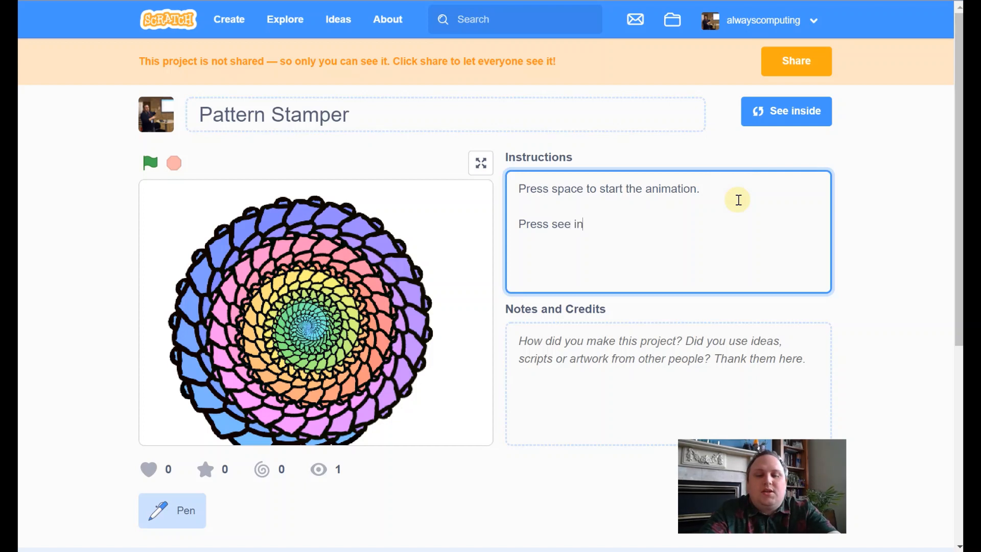
text(side to play with the code.)
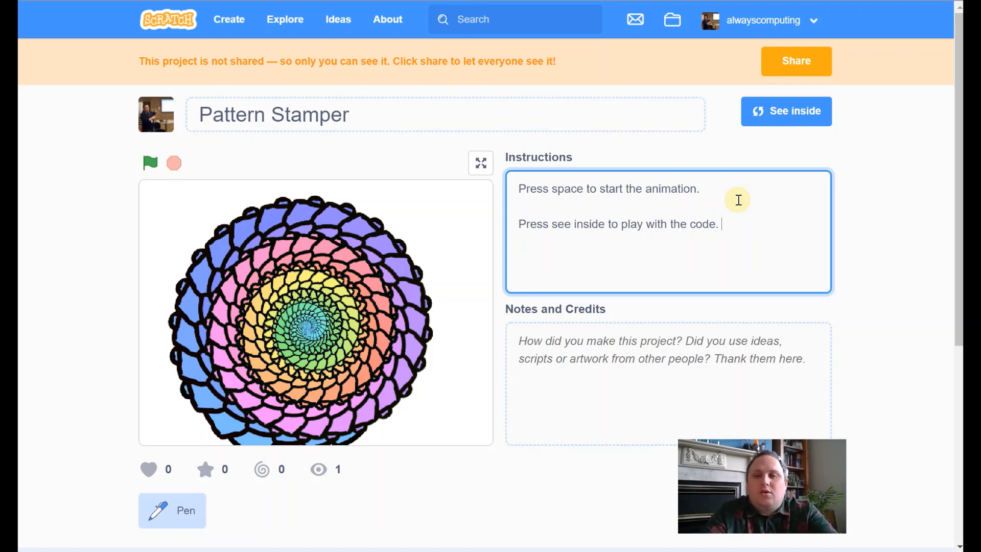
text( Try playing with the v alue)
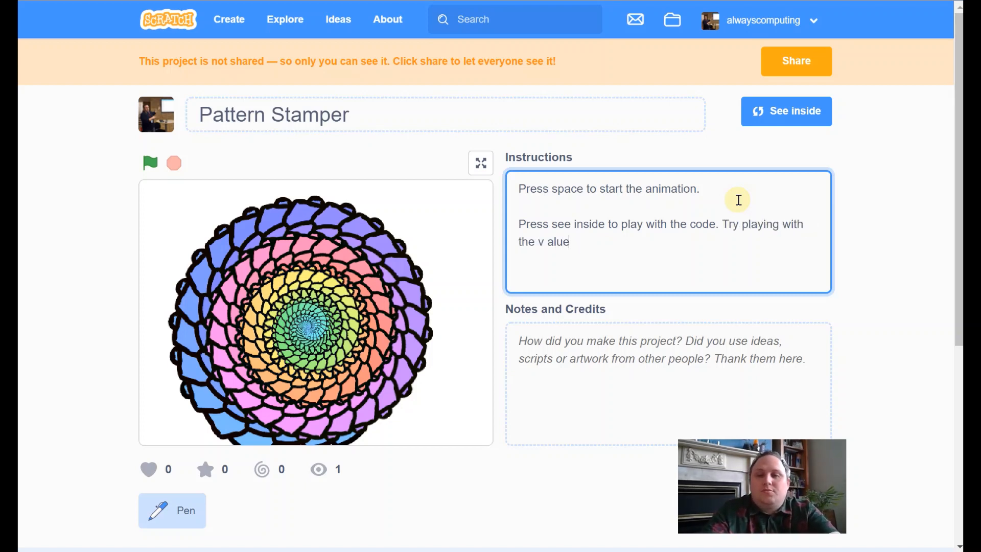
- Finish the instructions: space starts the animation, experiment with repeat, size, turn and colour values
key(BackSpace)
key(BackSpace)
key(BackSpace)
text(lues on)
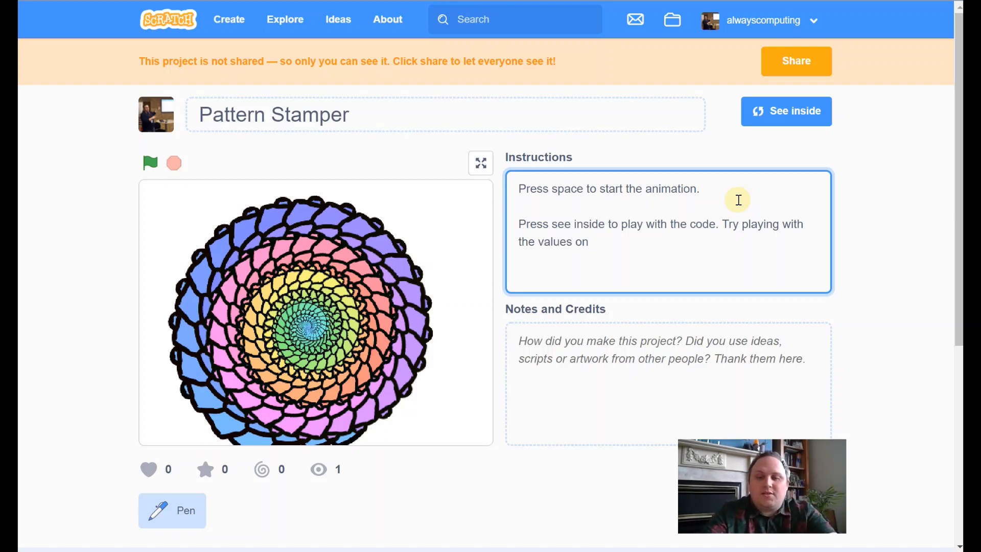
text(Repea)
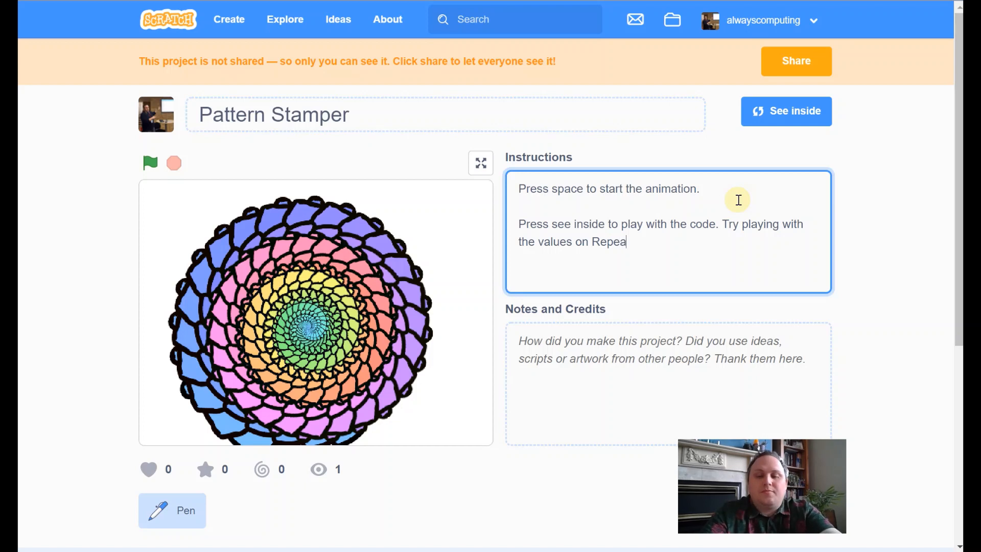
text(t N)
text(mvb)
key(BackSpace)
text(ber,)
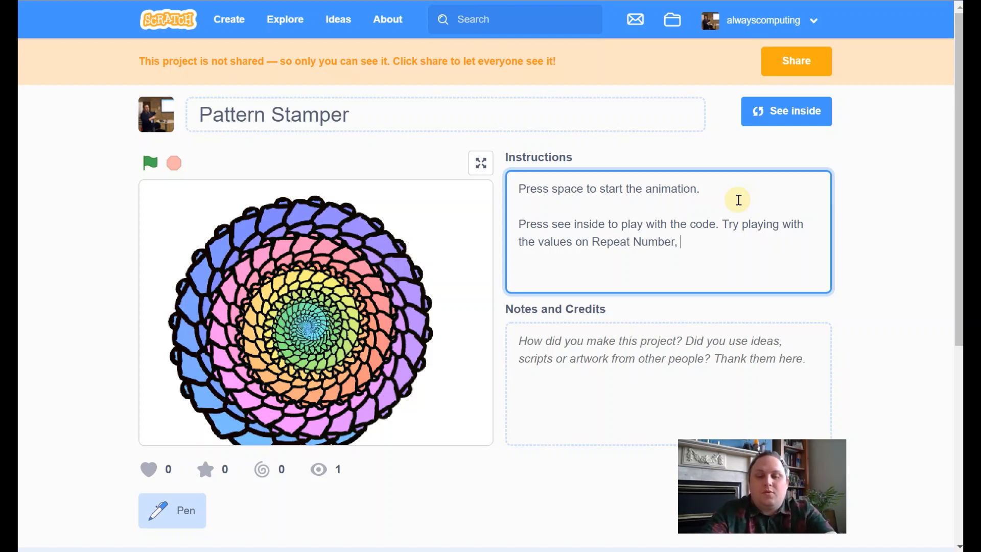
text( Change Size, Turn angl)
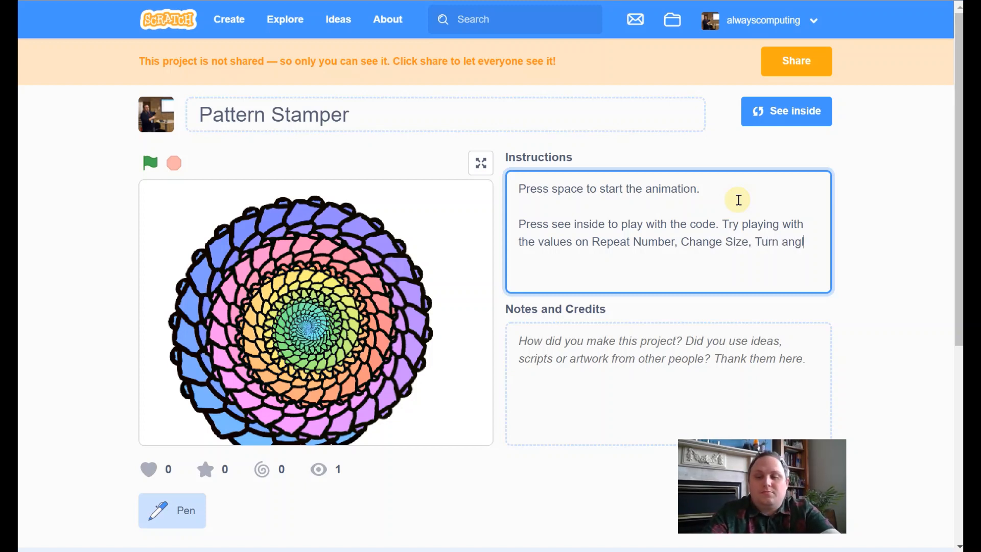
text(e, and c)
text(lour)
key(BackSpace)
key(BackSpace)
key(BackSpace)
key(BackSpace)
text(olou)
text(r change.)
key(Return)
key(Return)
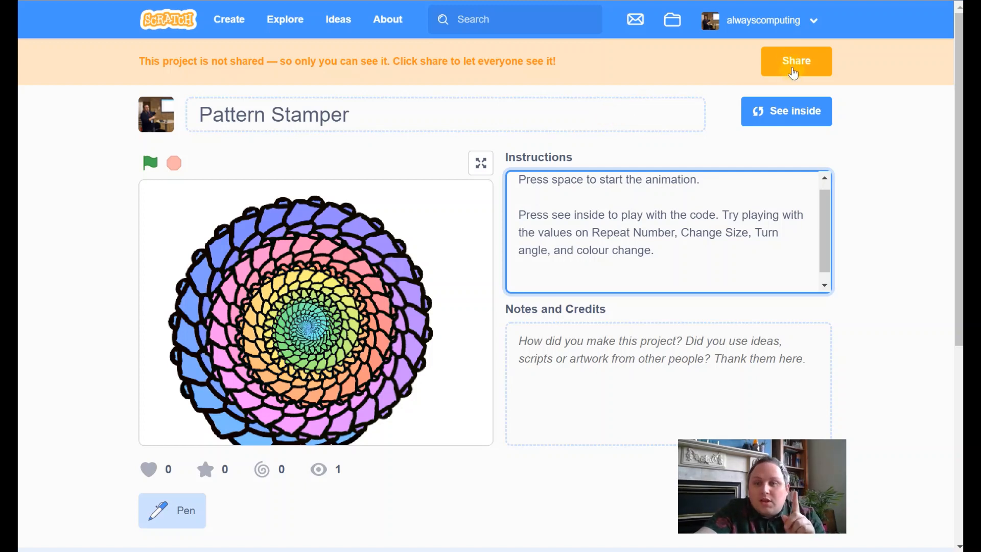
- Share Pattern Stamper publicly, then return to editing the instructions
click(807, 60)
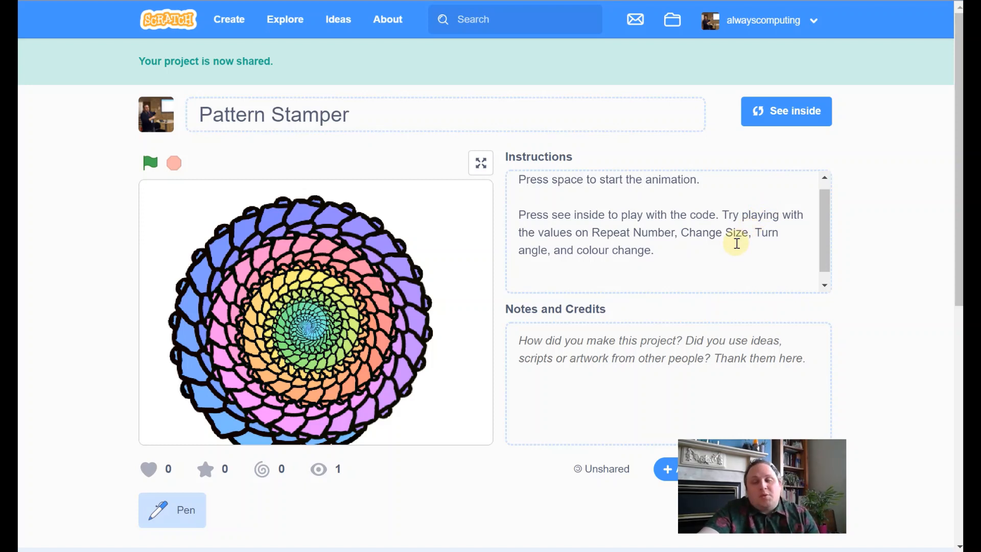
click(736, 245)
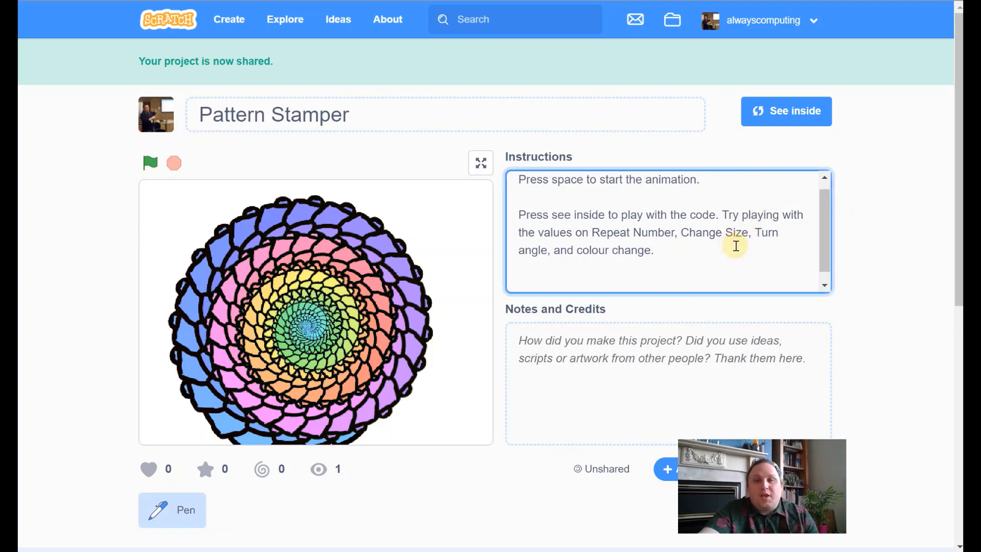